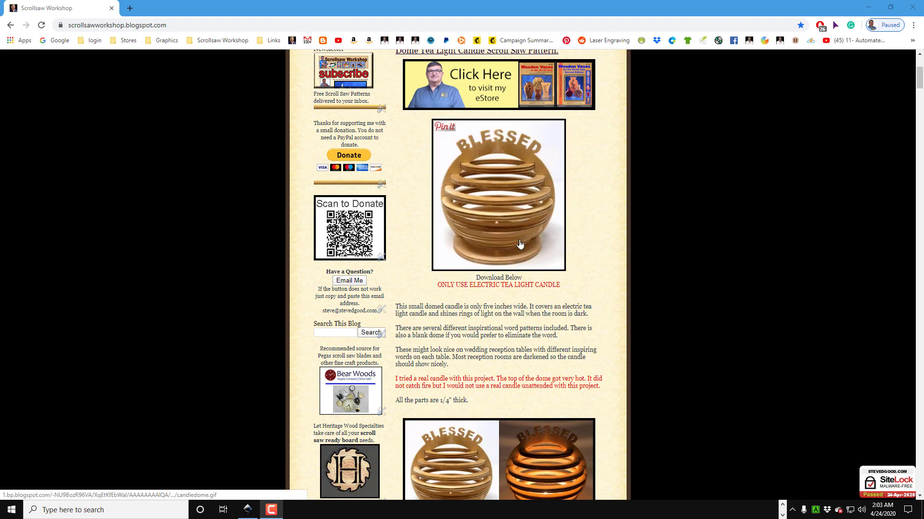
# Step: Look over the Dome Tea Light Candle pattern post and switch to Inkscape
pyautogui.scroll(-6, 520, 244)
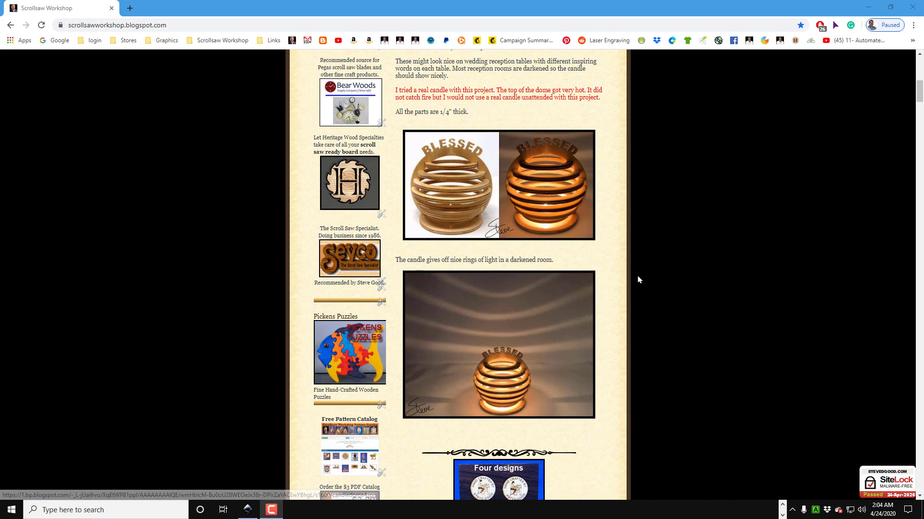
pyautogui.scroll(8, 638, 280)
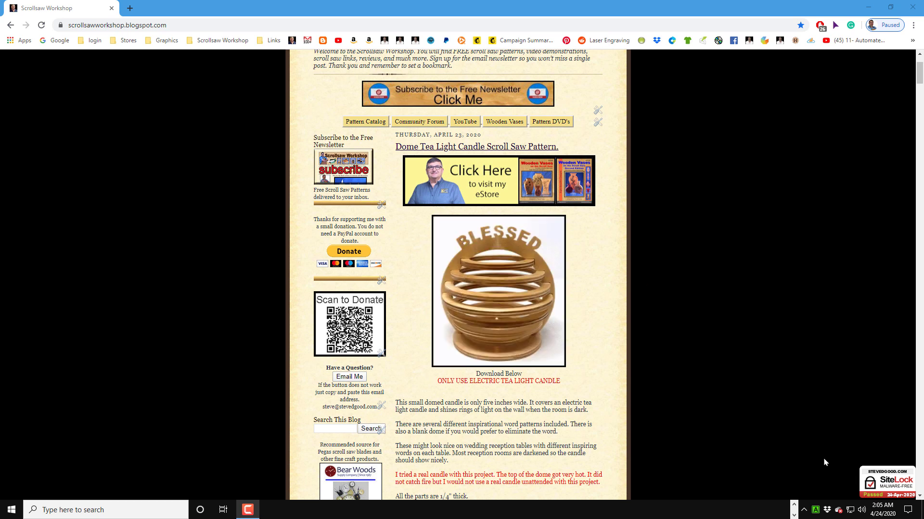
pyautogui.click(794, 505)
pyautogui.click(779, 510)
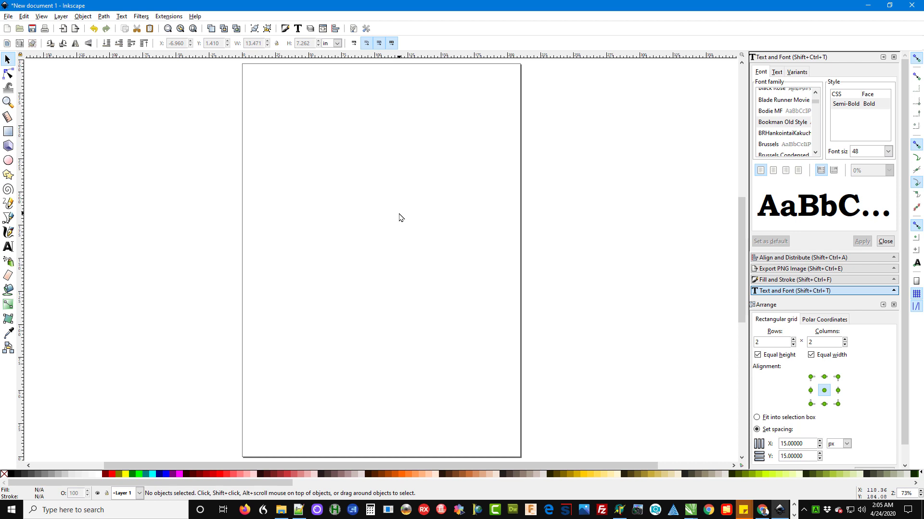
# Step: Choose candledome.pdf from the Test folder for import into the blank document
pyautogui.click(7, 17)
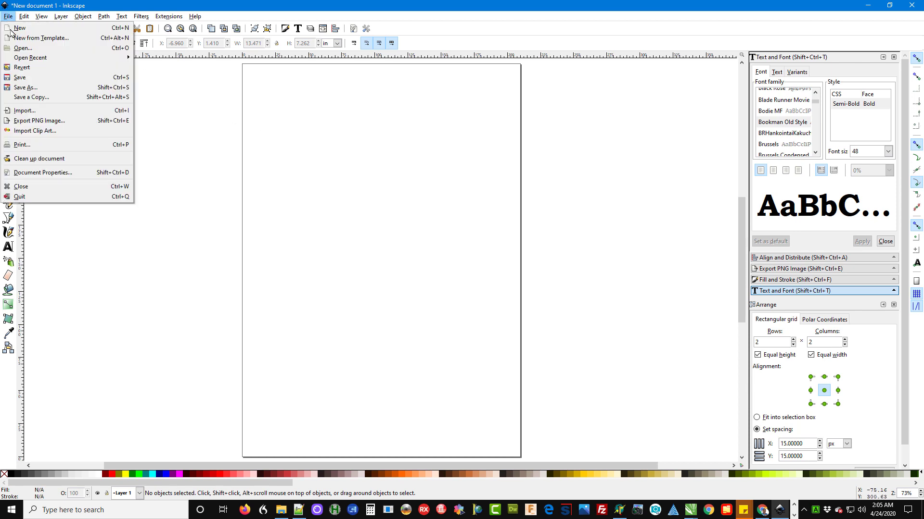
pyautogui.click(24, 114)
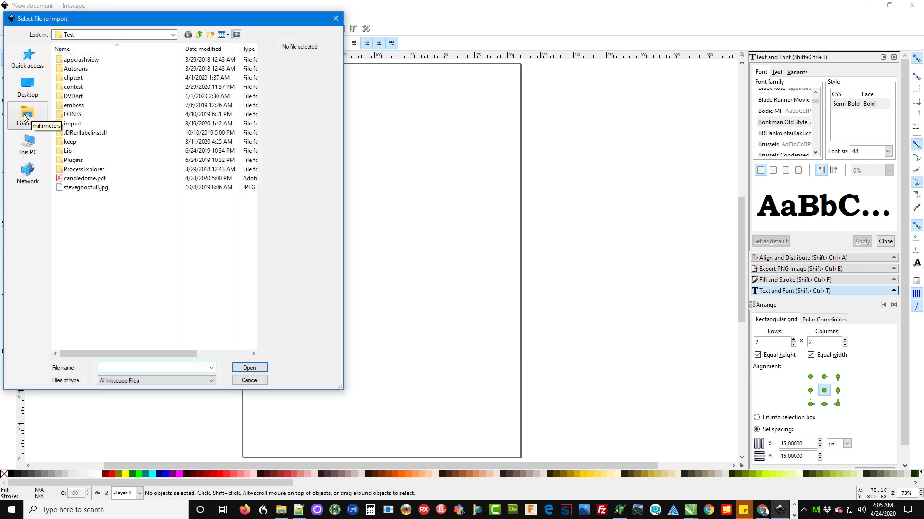
pyautogui.click(82, 179)
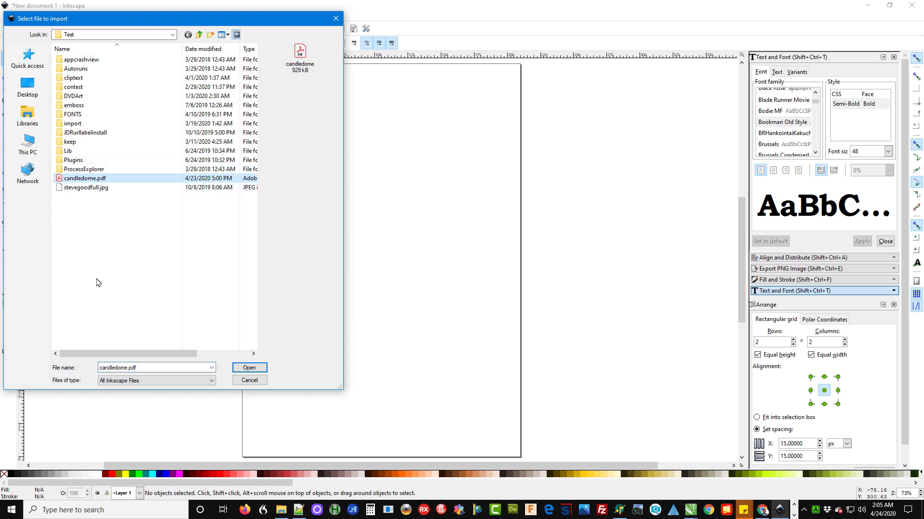
pyautogui.click(249, 368)
# Step: Import page 6 of the PDF with internal import and place the pattern beside the page's right edge, at about X 8.49, Y 1.60 in
pyautogui.moveTo(495, 264); pyautogui.dragTo(439, 142)
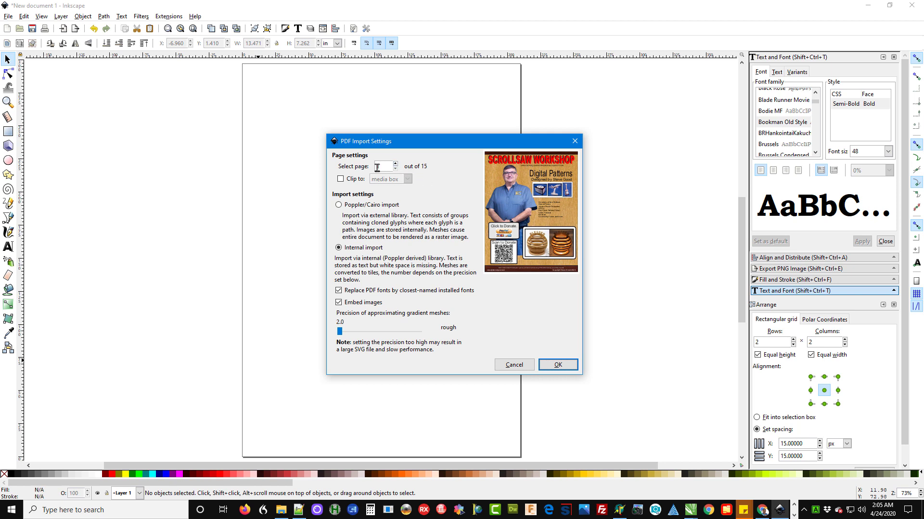
pyautogui.click(396, 164)
pyautogui.click(396, 164)
pyautogui.click(396, 164)
pyautogui.click(395, 164)
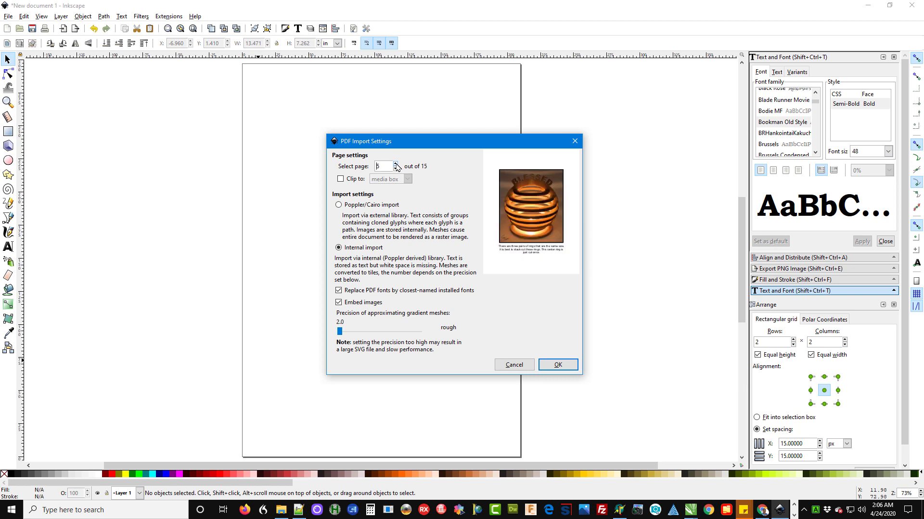
pyautogui.click(395, 164)
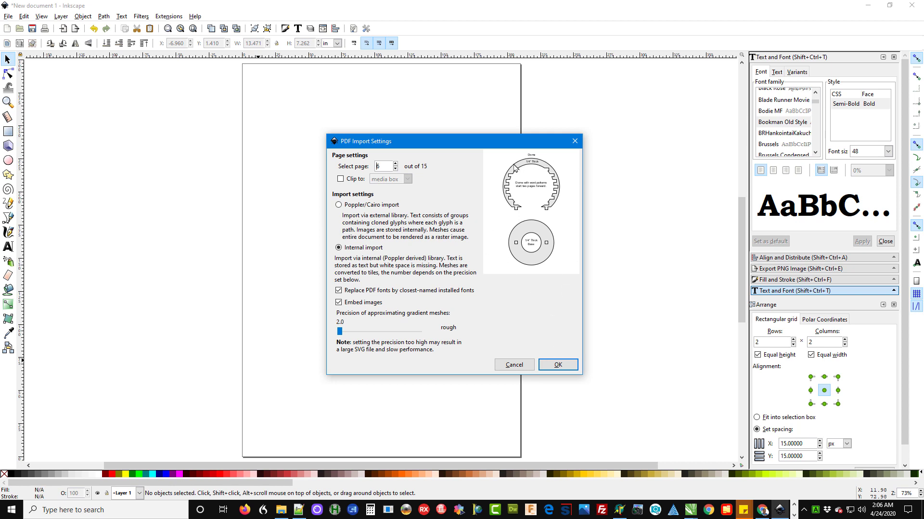
pyautogui.click(558, 365)
pyautogui.moveTo(633, 305); pyautogui.dragTo(685, 175)
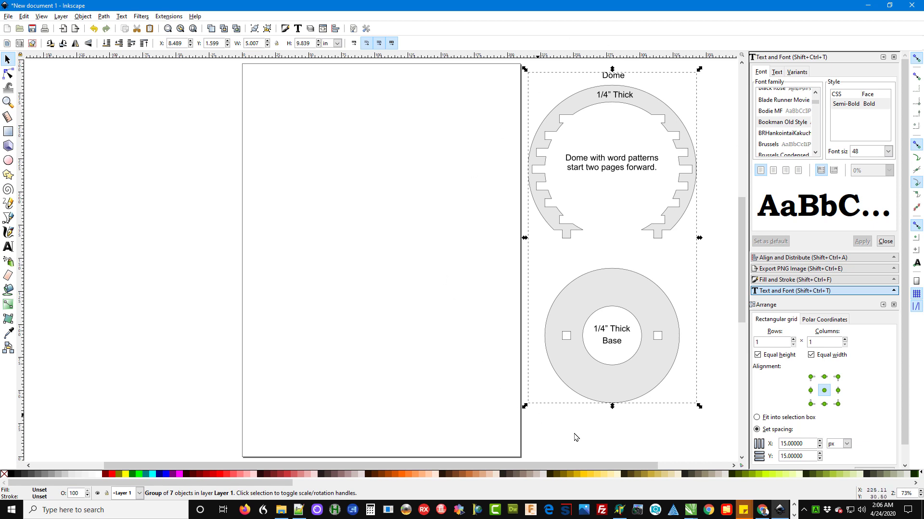
pyautogui.click(399, 305)
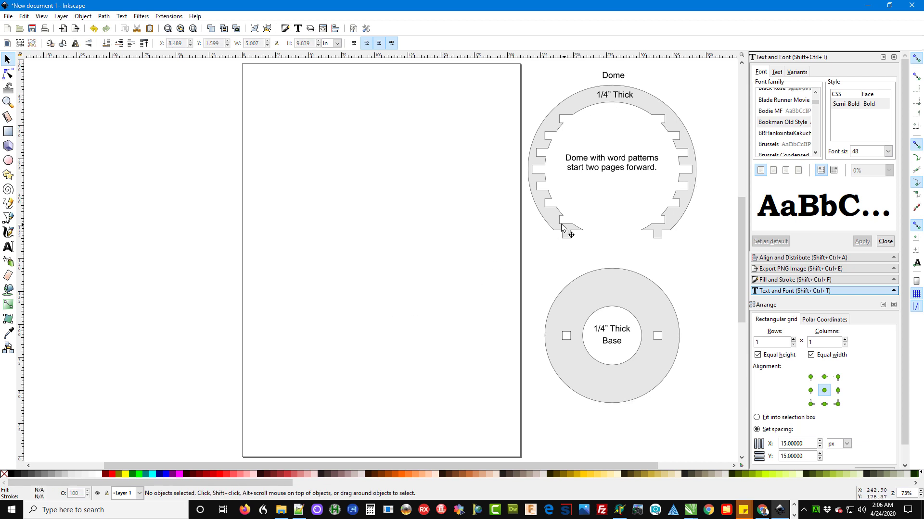
# Step: Ungroup the imported pattern into separate dome, base and text objects
pyautogui.doubleClick(7, 59)
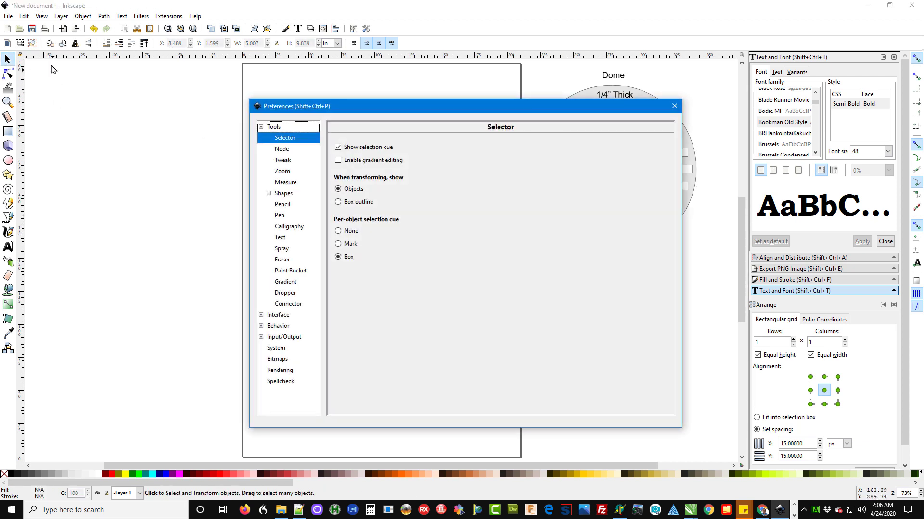
pyautogui.click(674, 106)
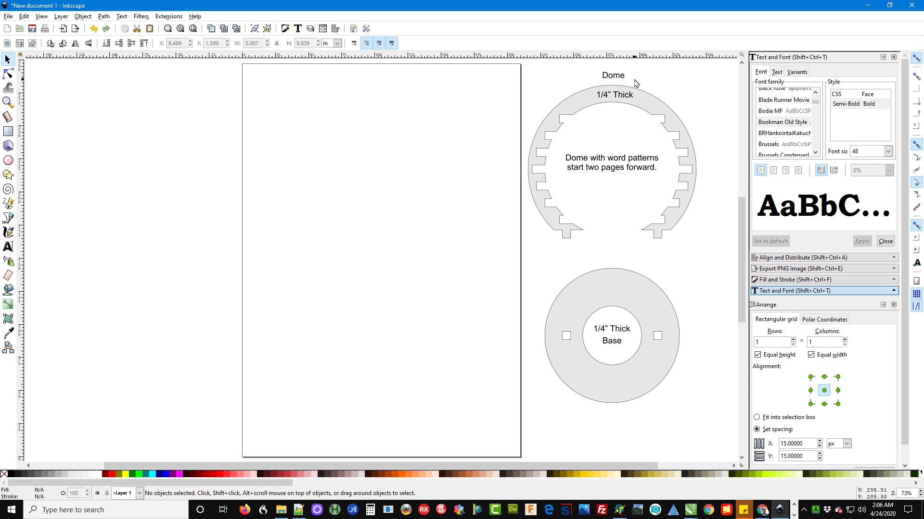
pyautogui.click(582, 100)
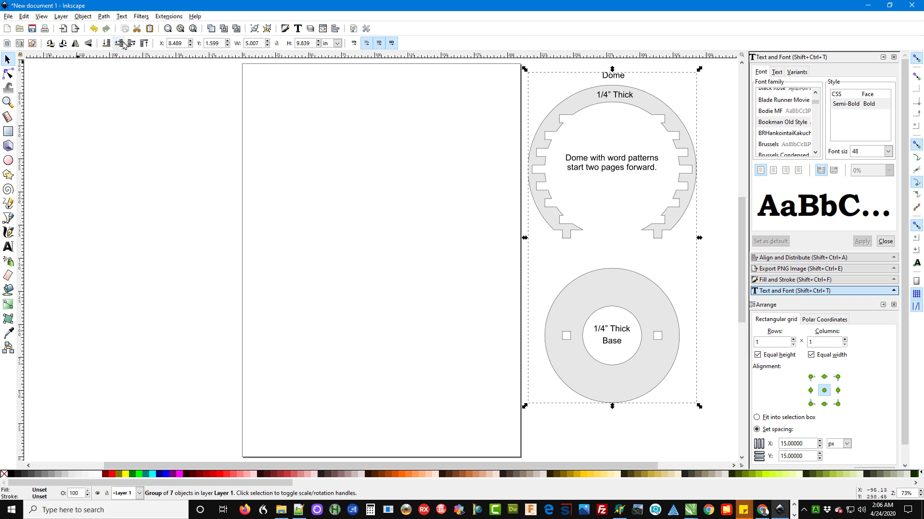
pyautogui.click(83, 16)
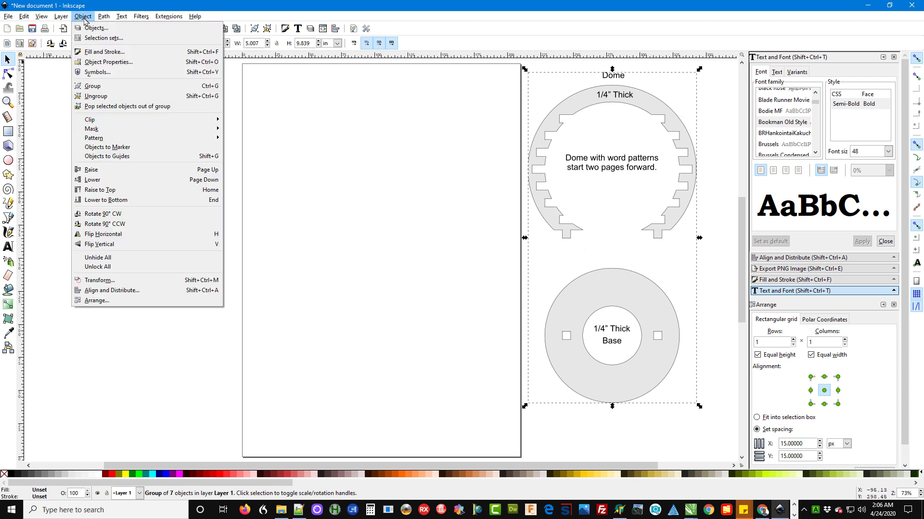
pyautogui.click(97, 99)
pyautogui.click(402, 206)
# Step: Move only the notched dome ring onto the page, to about X 1.57, Y 3.42 in
pyautogui.click(600, 302)
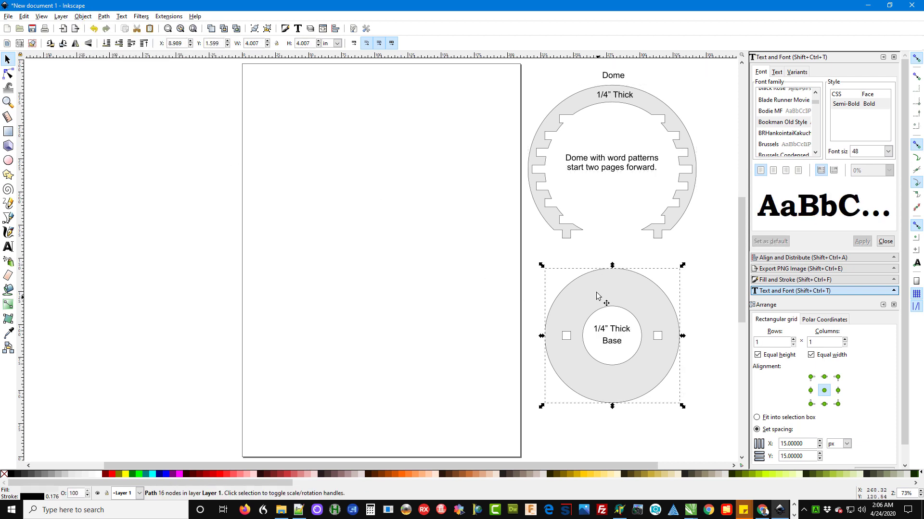
pyautogui.click(553, 222)
pyautogui.click(629, 164)
pyautogui.click(607, 202)
pyautogui.moveTo(538, 199); pyautogui.dragTo(299, 310)
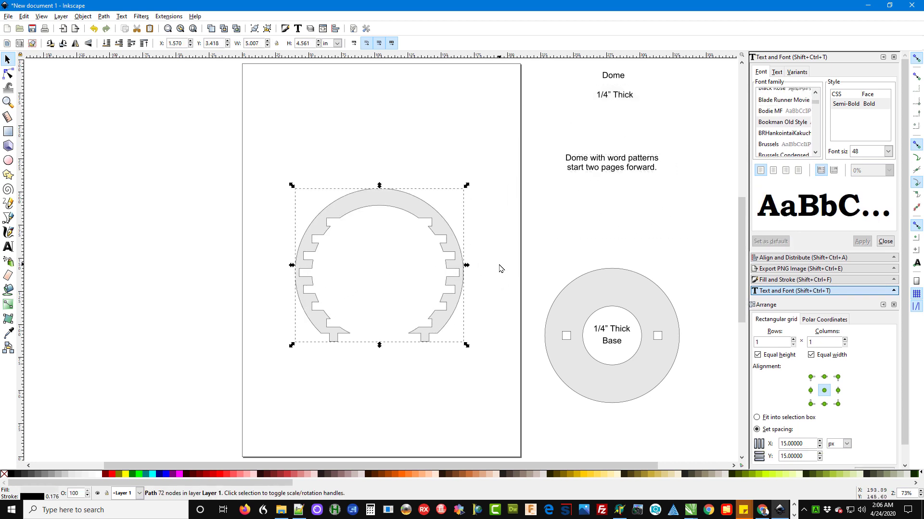
# Step: Delete the leftover base ring and text labels outside the page, and move the dome ring up to about X 1.61, Y 3.70 in
pyautogui.scroll(-1, 499, 268)
pyautogui.moveTo(499, 96); pyautogui.dragTo(672, 405)
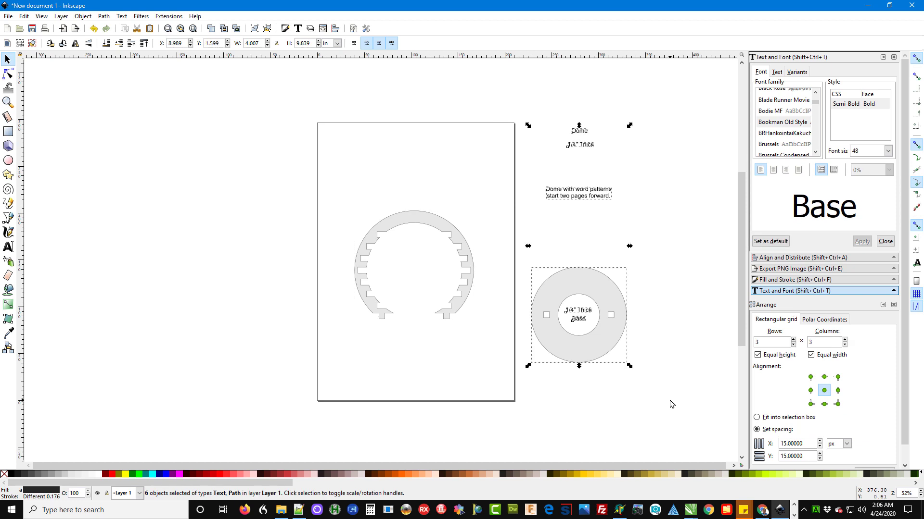
pyautogui.press('Delete')
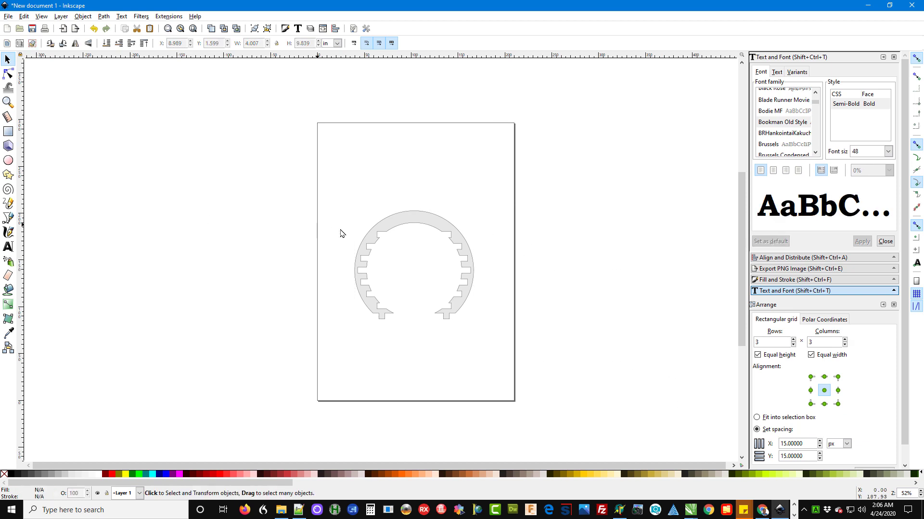
pyautogui.moveTo(414, 223); pyautogui.dragTo(414, 214)
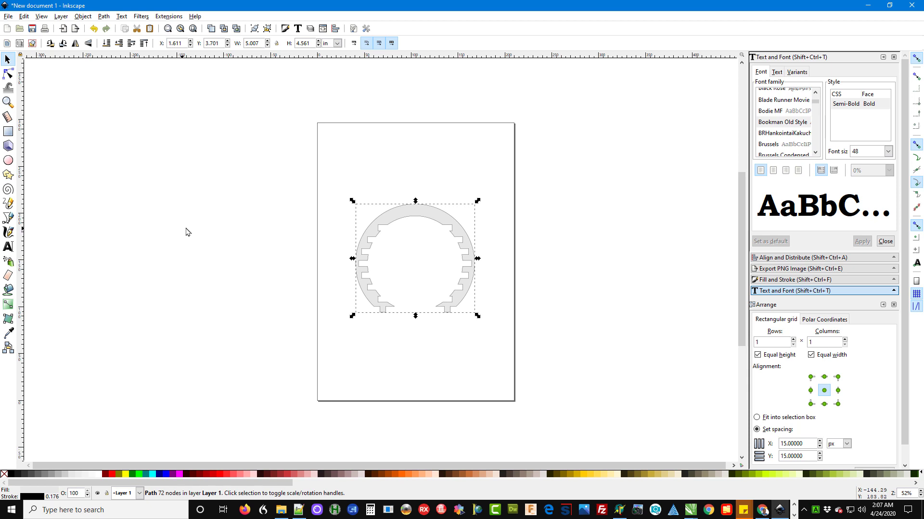
# Step: Add a text line above the dome ring with the designer's full name in capital letters
pyautogui.click(9, 247)
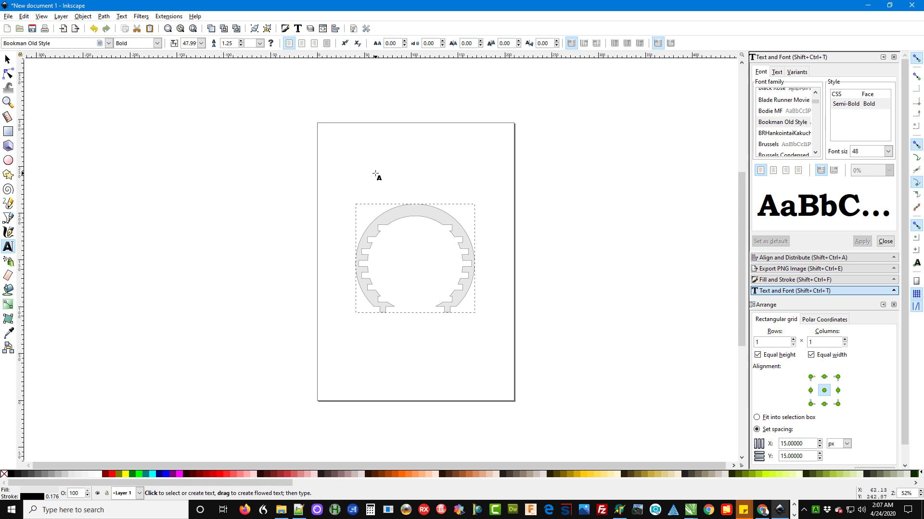
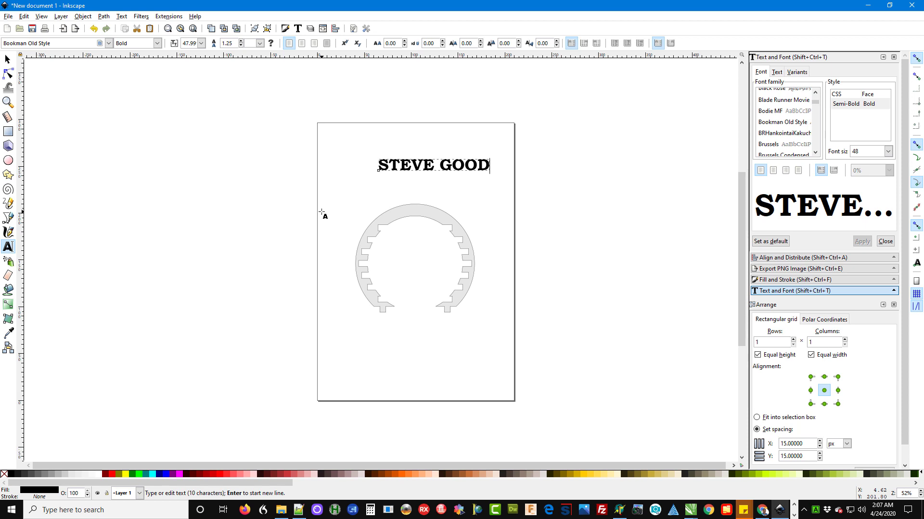
pyautogui.scroll(3, 435, 171)
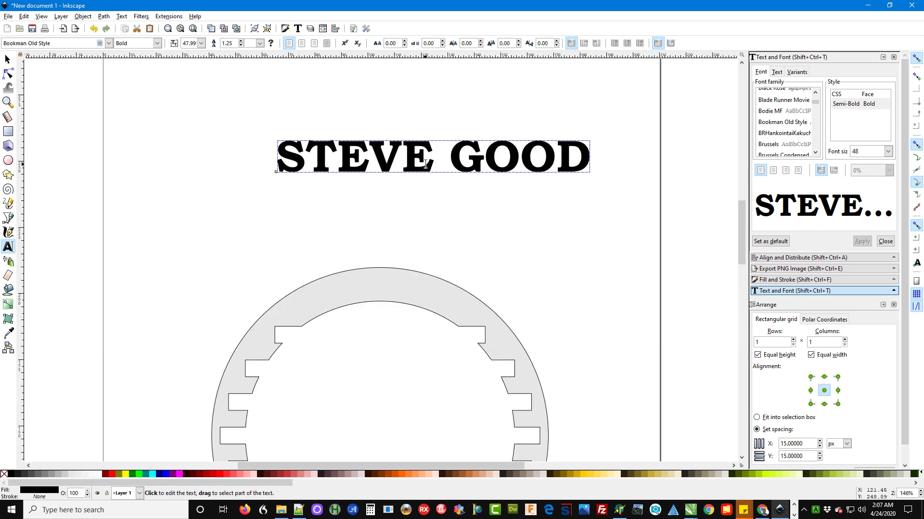
# Step: Change the name text's font to Arial with the Heavy (Black) style
pyautogui.click(303, 31)
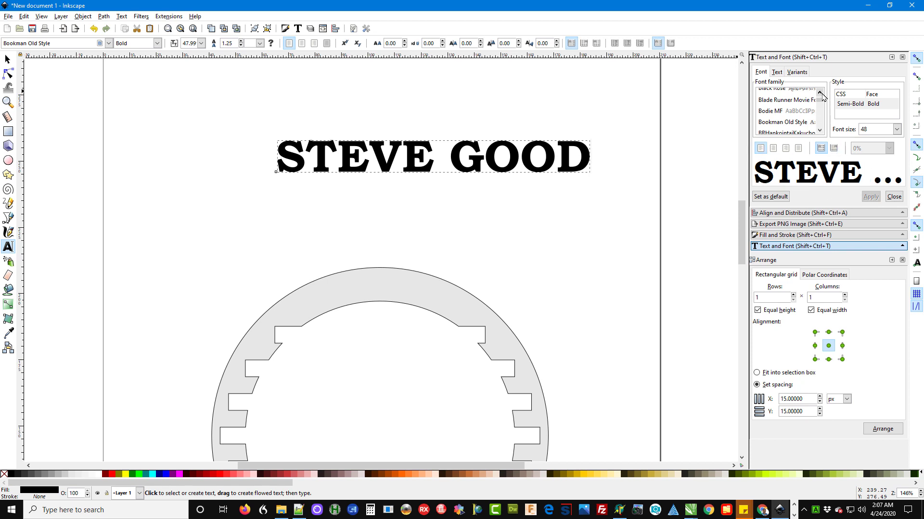
pyautogui.scroll(3, 822, 99)
pyautogui.scroll(3, 820, 126)
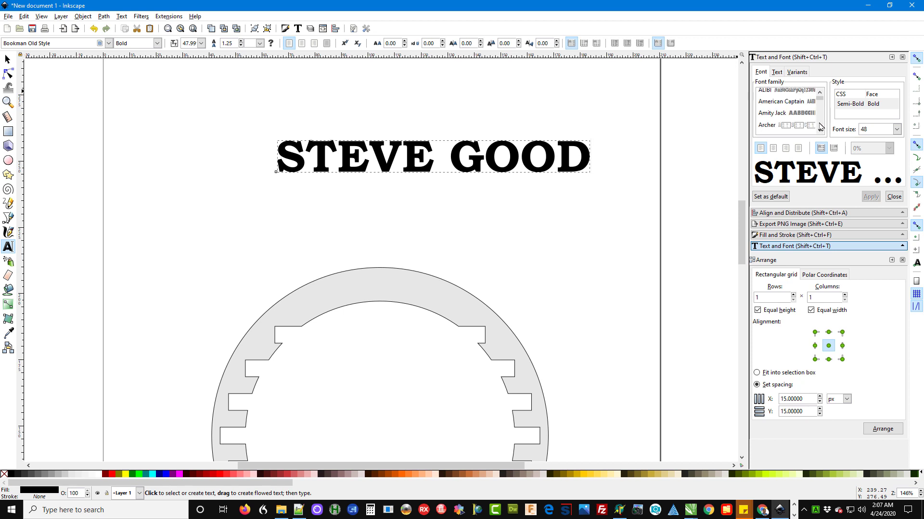
pyautogui.scroll(-3, 821, 126)
pyautogui.scroll(2, 820, 126)
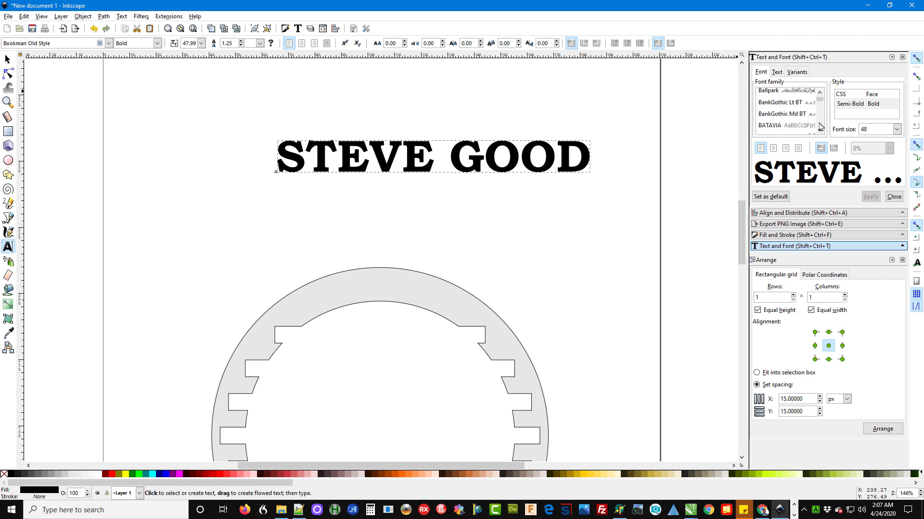
pyautogui.scroll(3, 820, 102)
pyautogui.scroll(-2, 822, 132)
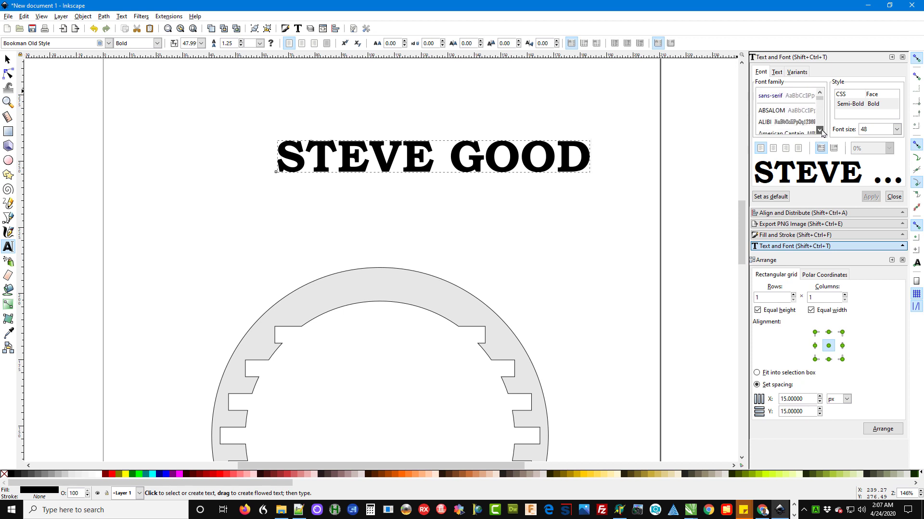
pyautogui.scroll(-2, 821, 133)
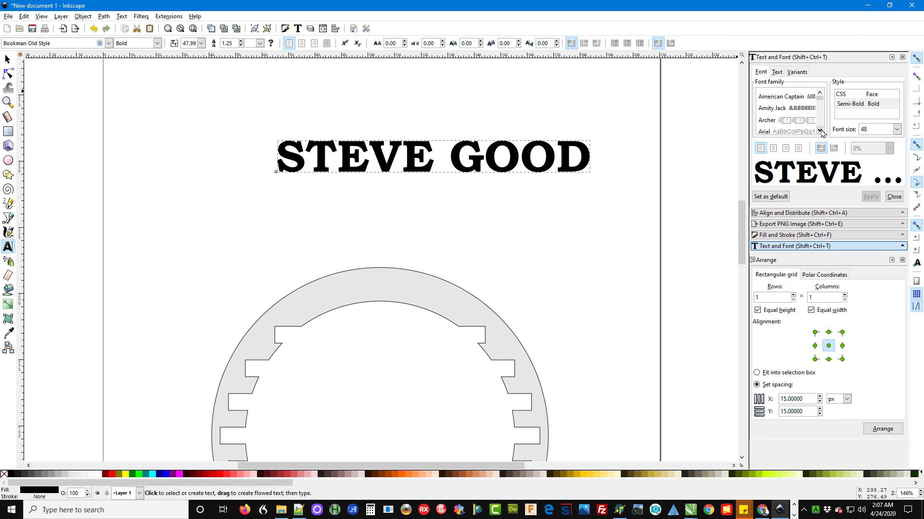
pyautogui.click(778, 126)
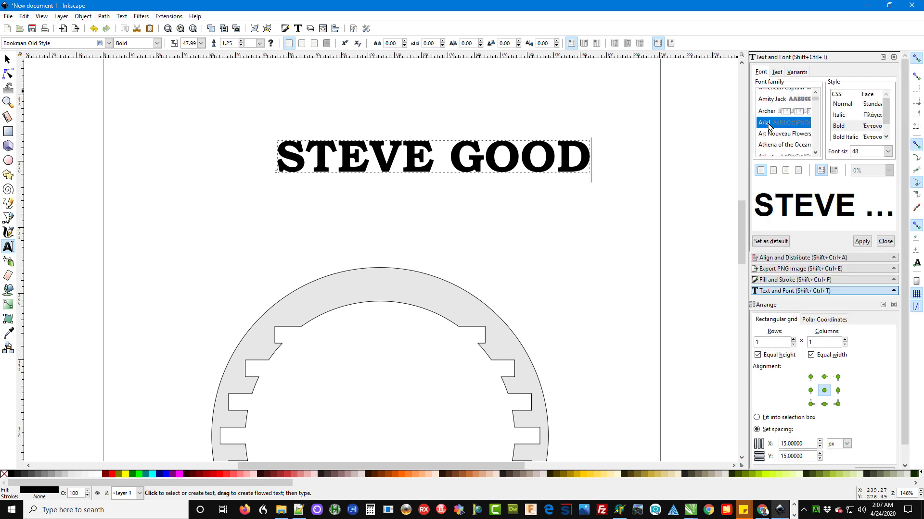
pyautogui.scroll(-1, 884, 129)
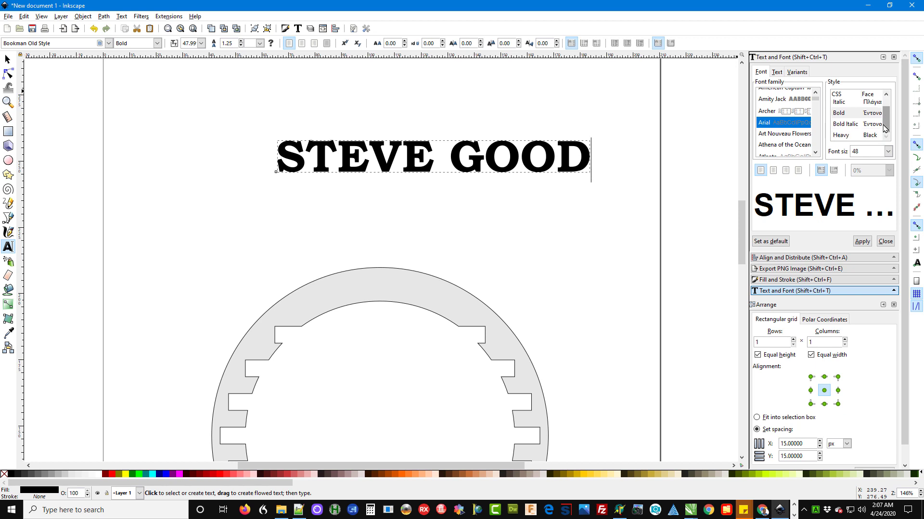
pyautogui.click(839, 137)
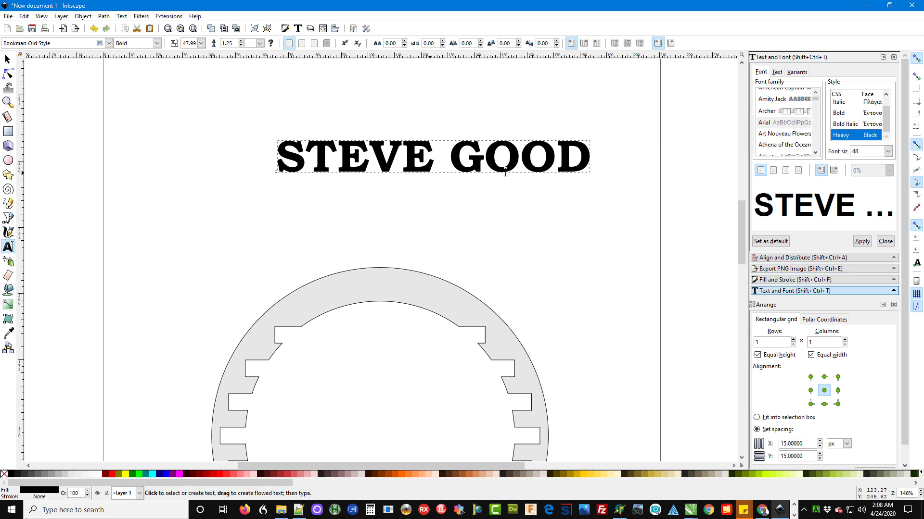
pyautogui.click(862, 242)
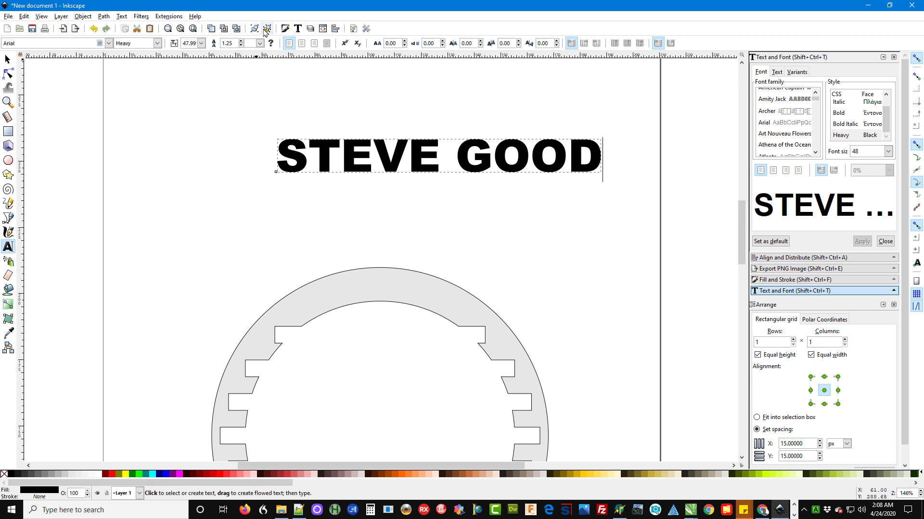
# Step: Move the name text closer above the dome ring and roughly centre it, at about X 1.86, Y 9.13 in
pyautogui.click(192, 29)
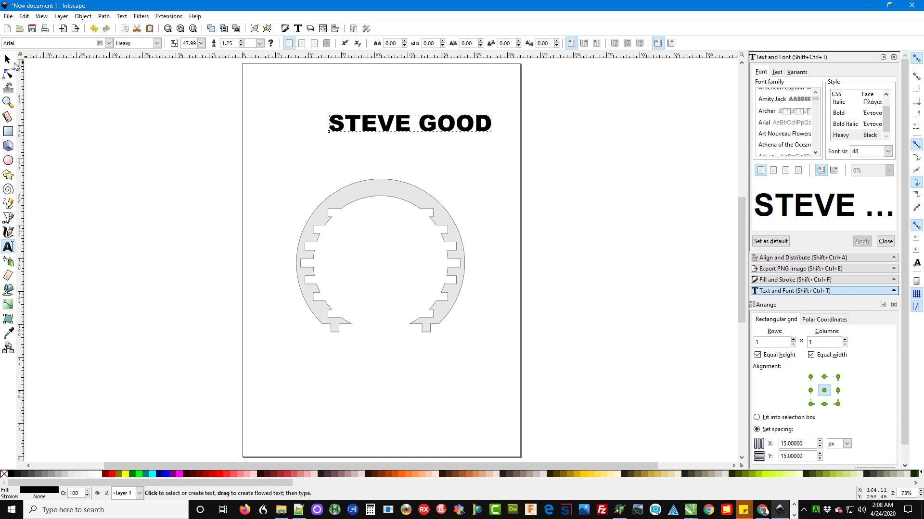
pyautogui.click(7, 59)
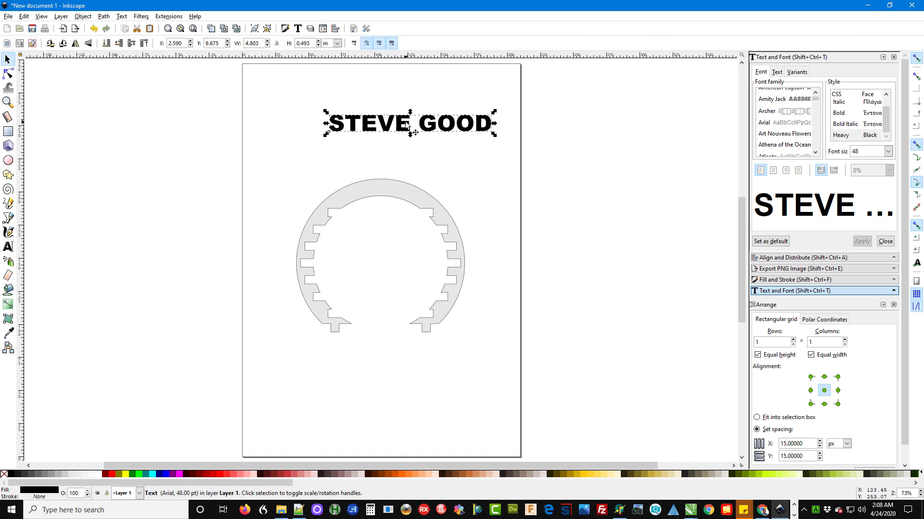
pyautogui.moveTo(405, 126); pyautogui.dragTo(380, 143)
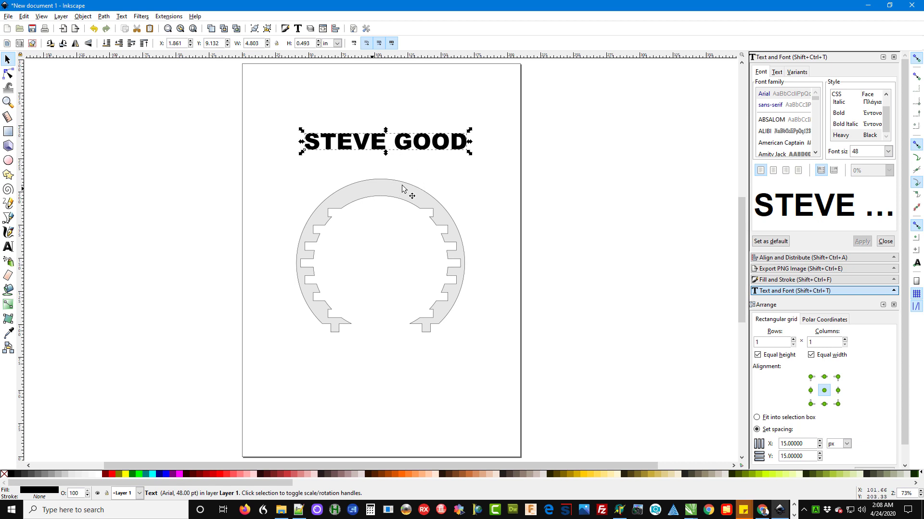
# Step: Put the name text on the dome ring's outline so that it curves along the path
pyautogui.click(271, 144)
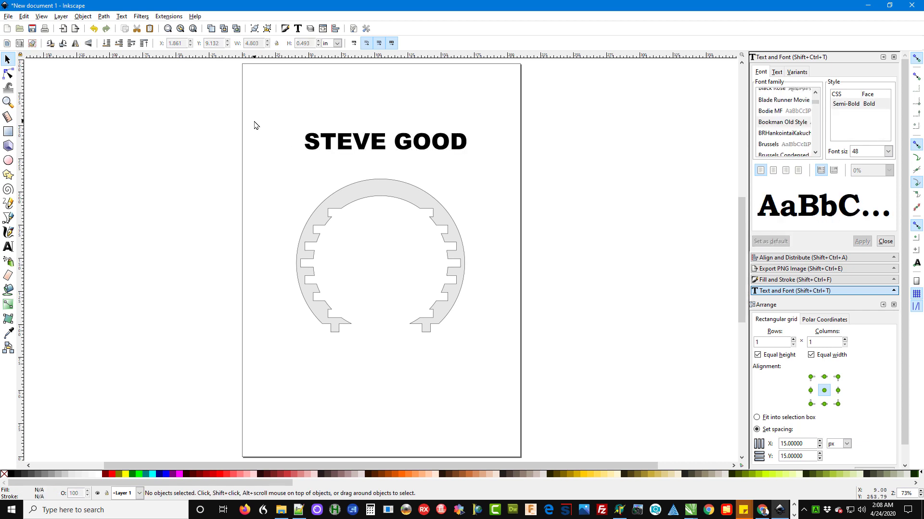
pyautogui.moveTo(260, 103); pyautogui.dragTo(531, 380)
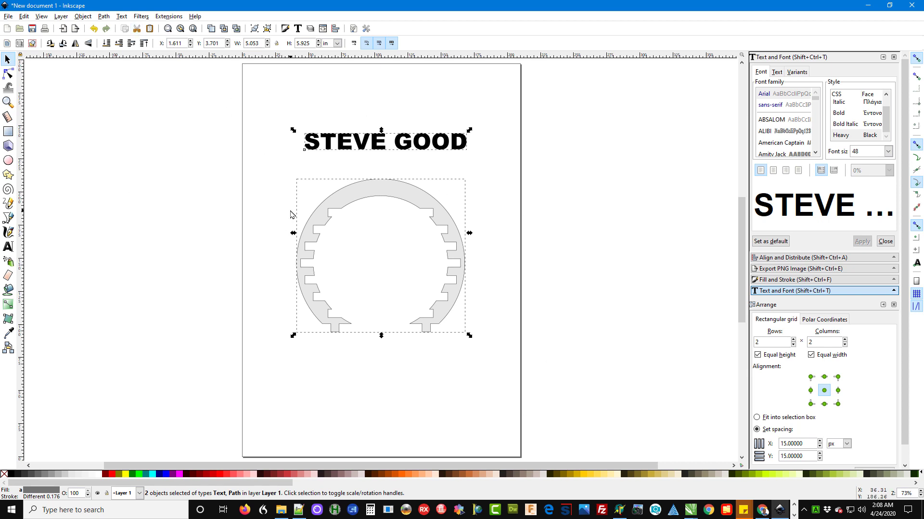
pyautogui.click(122, 17)
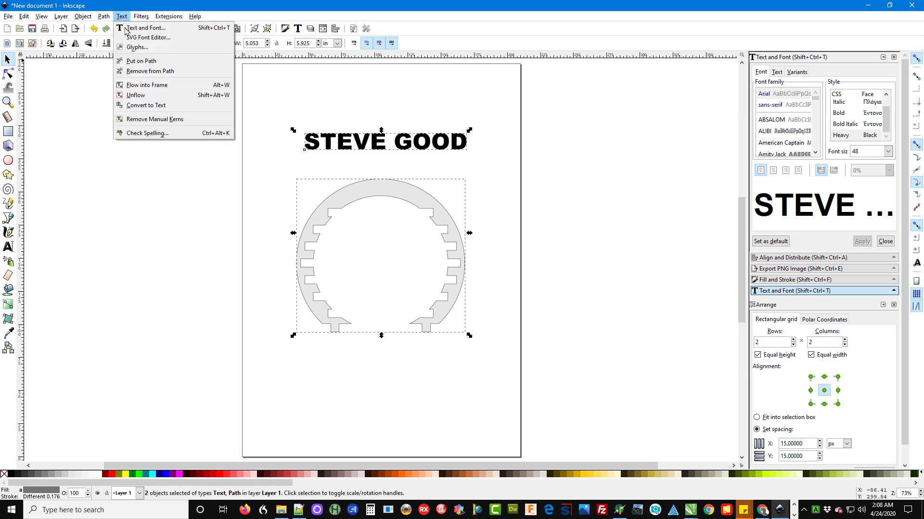
pyautogui.click(136, 61)
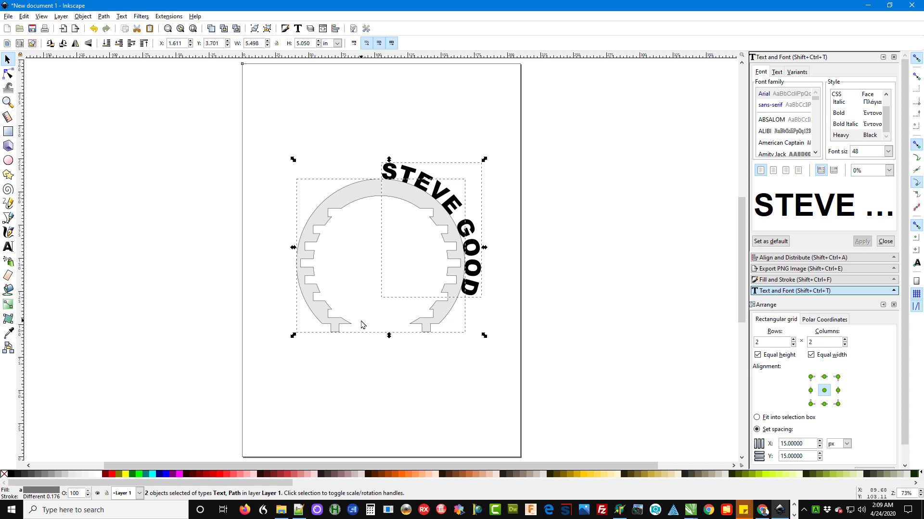
pyautogui.click(542, 190)
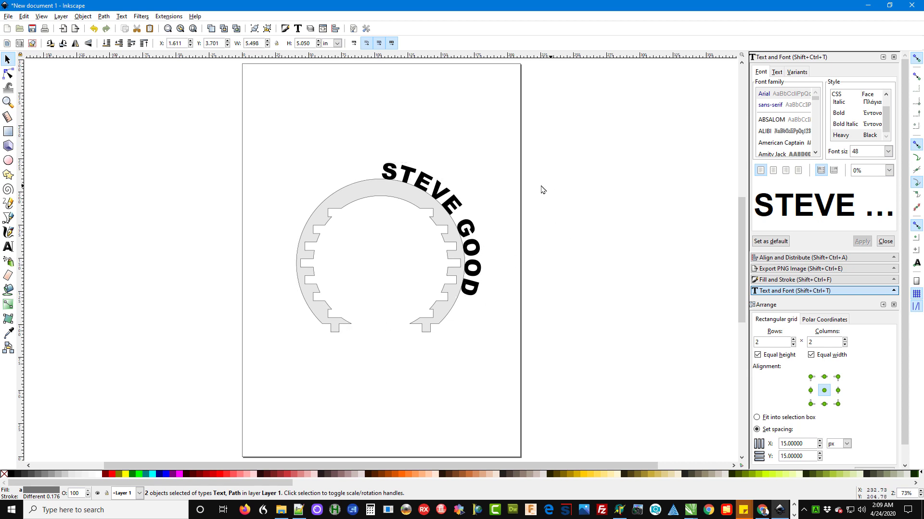
# Step: Rotate the dome ring counter-clockwise until the curved name arches over its top
pyautogui.click(348, 191)
pyautogui.click(349, 193)
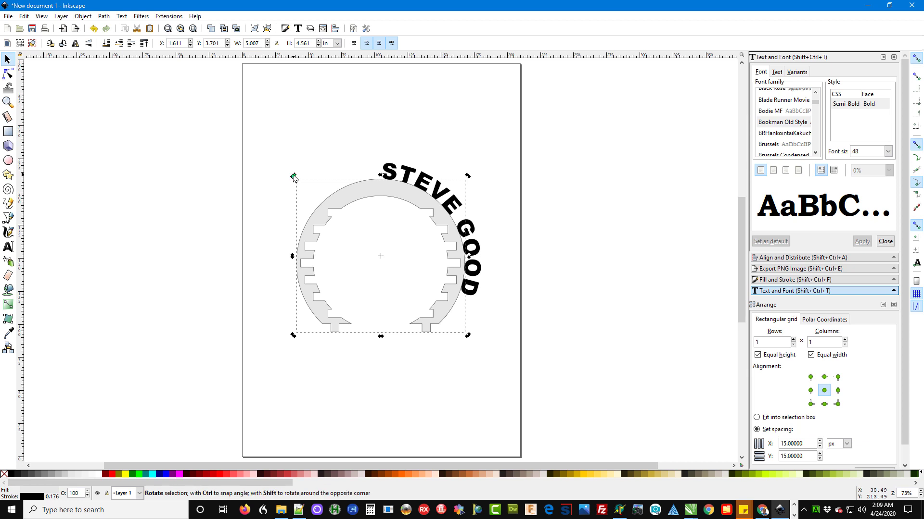
pyautogui.moveTo(294, 178); pyautogui.dragTo(260, 255)
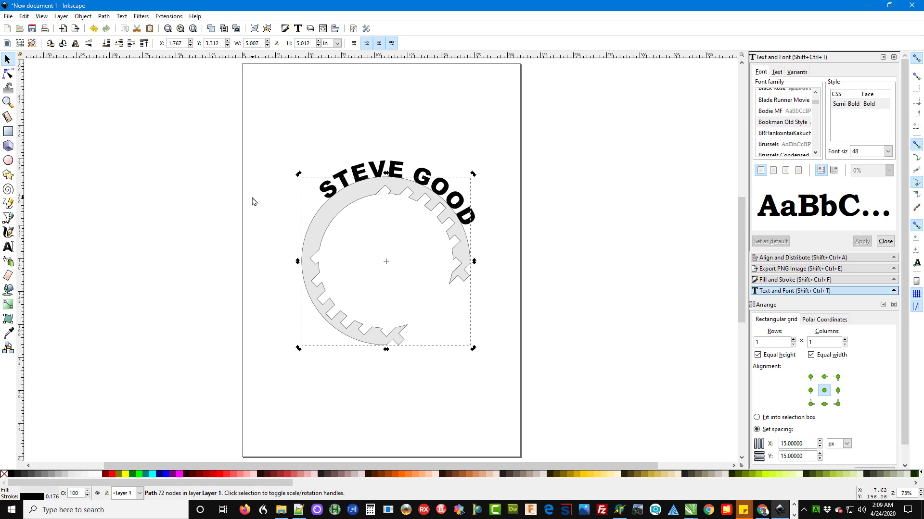
# Step: Undo the dome ring's rotation and the placement of the name on its path, and clear the selection
pyautogui.click(94, 29)
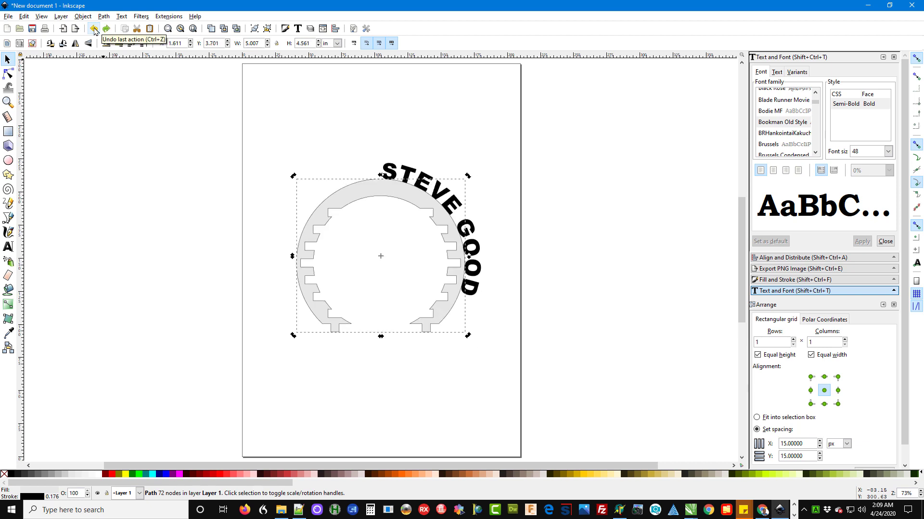
pyautogui.click(94, 29)
pyautogui.click(204, 241)
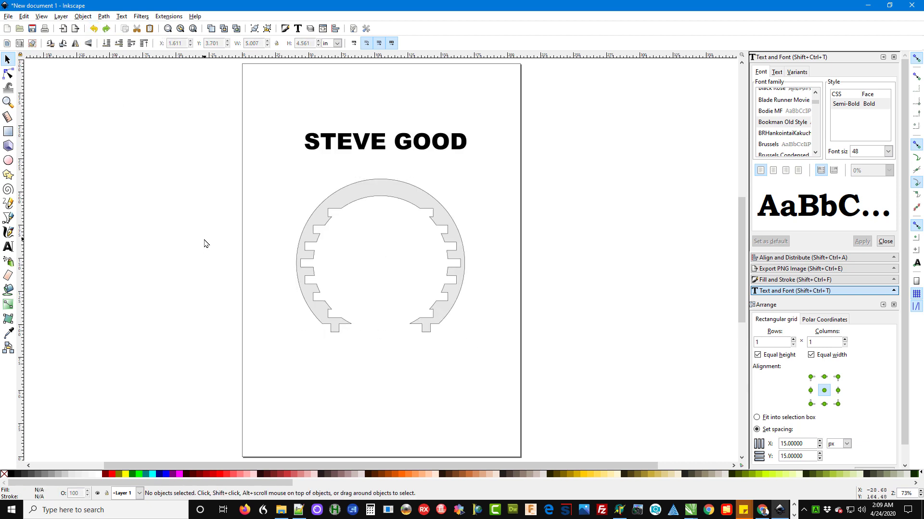
# Step: Move the dome ring off the page to about X 8.67, Y 4.03 in and draw an ellipse about 4.03 by 3.84 in below the name
pyautogui.moveTo(347, 199); pyautogui.dragTo(588, 189)
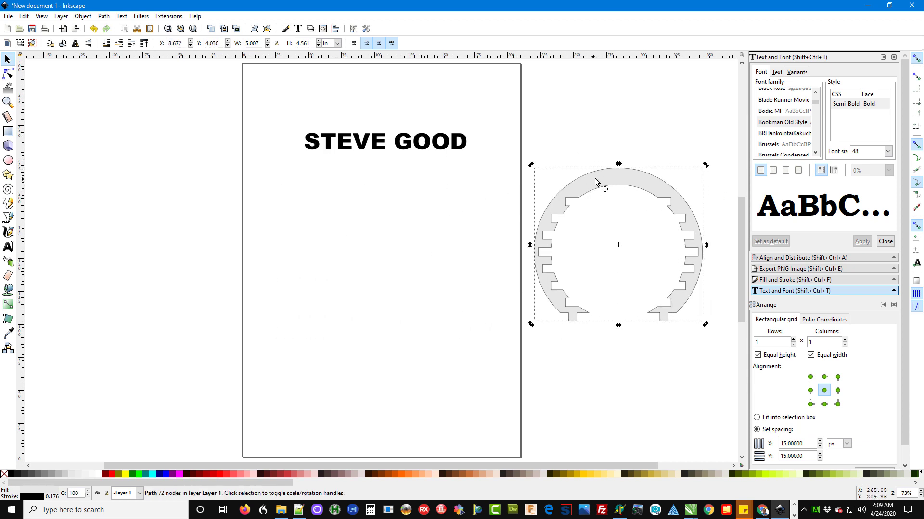
pyautogui.click(8, 160)
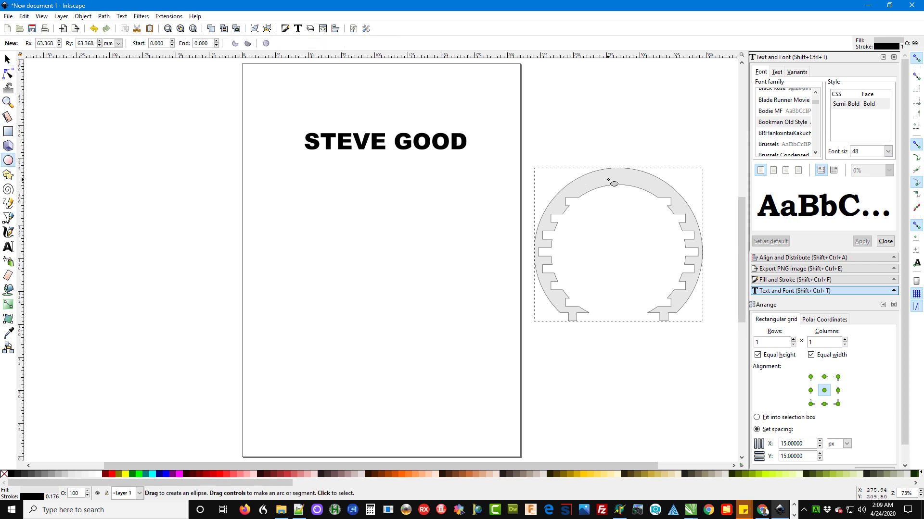
pyautogui.moveTo(312, 213); pyautogui.dragTo(446, 342)
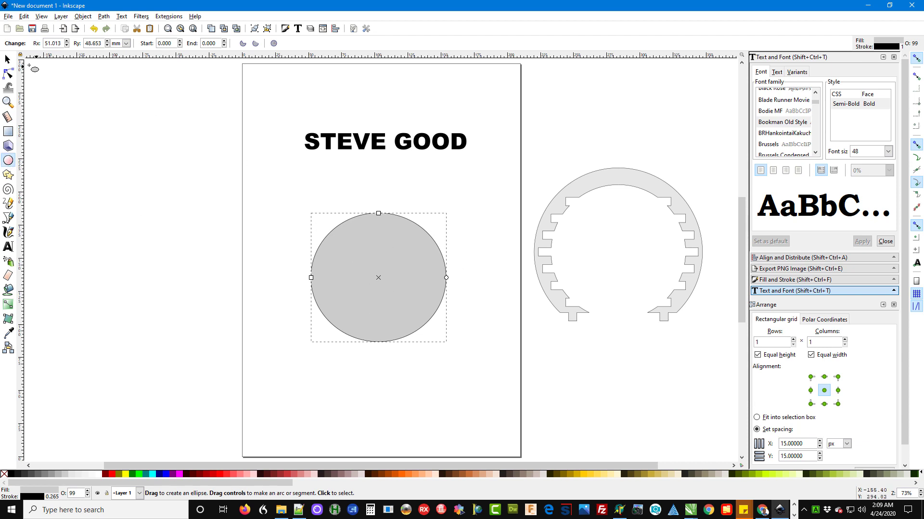
pyautogui.click(7, 59)
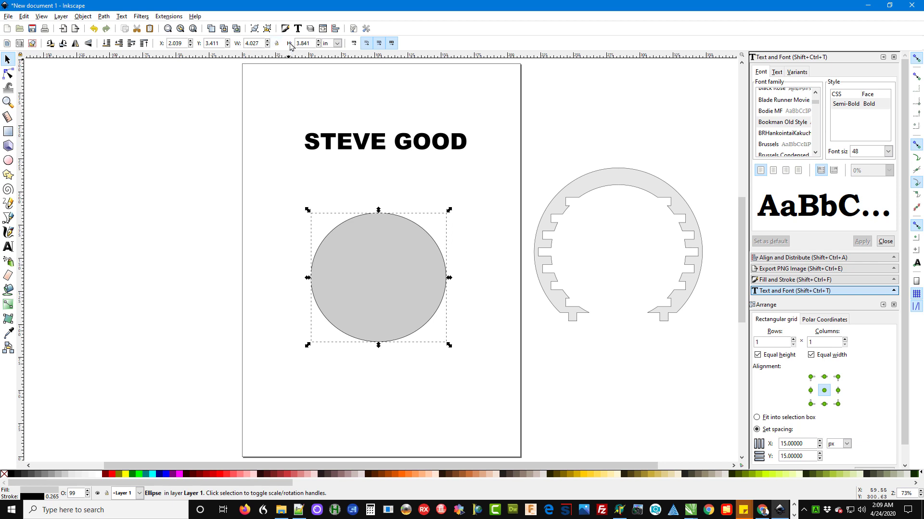
# Step: Switch the size units to millimetres and back to inches
pyautogui.click(337, 43)
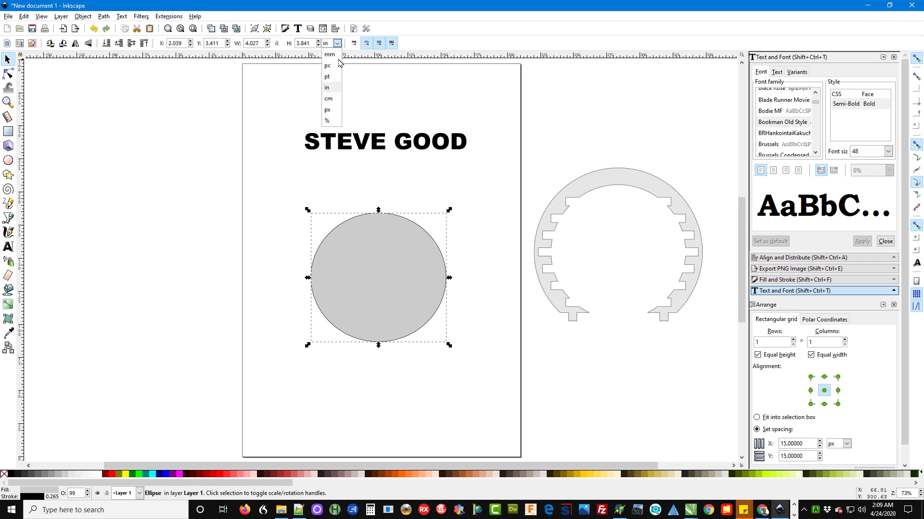
pyautogui.click(332, 88)
pyautogui.click(338, 45)
pyautogui.click(330, 55)
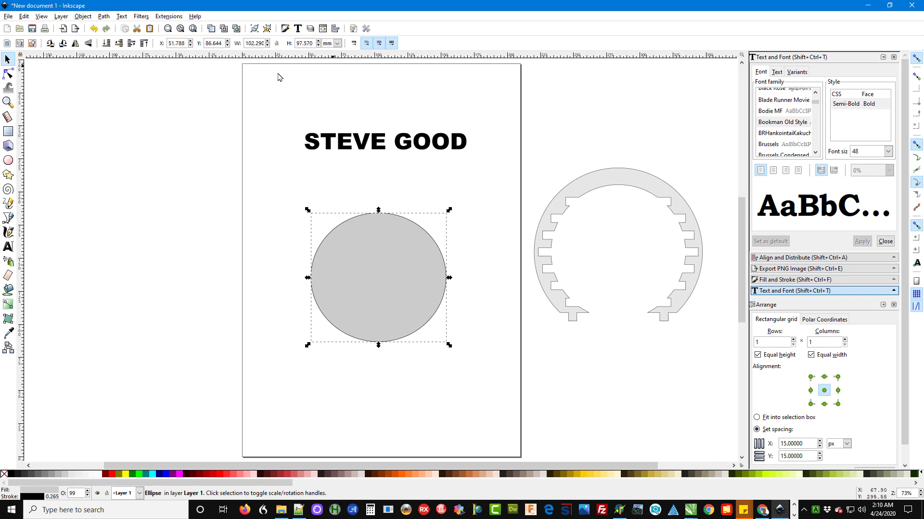
pyautogui.click(337, 43)
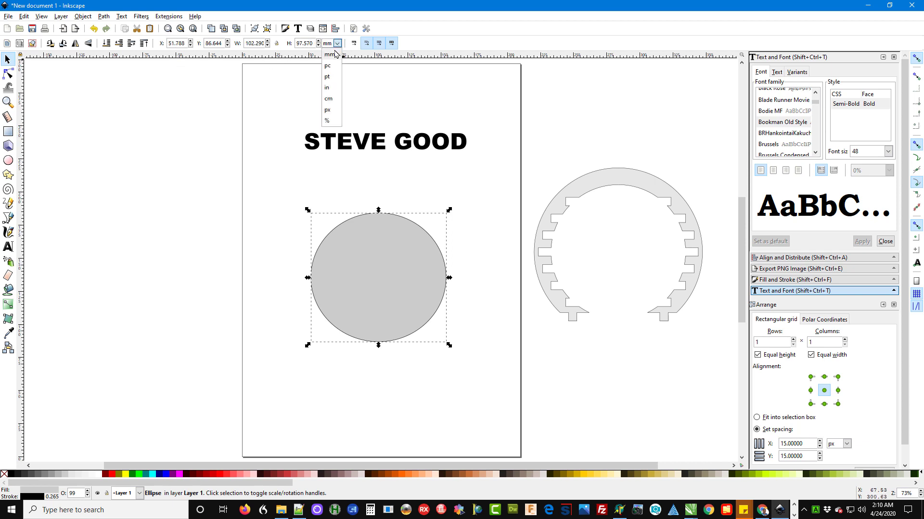
pyautogui.click(332, 88)
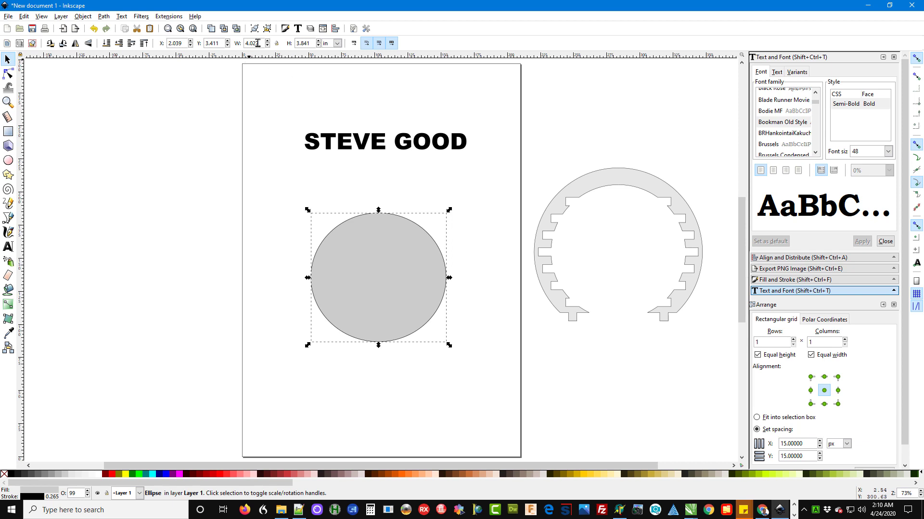
# Step: Resize the ellipse to a circle 5 in wide and 5 in high
pyautogui.moveTo(260, 43); pyautogui.dragTo(239, 46)
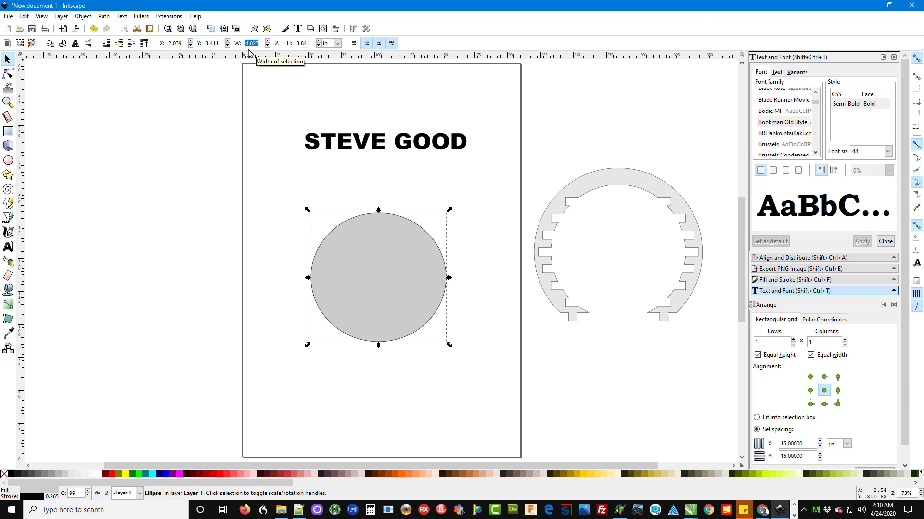
pyautogui.write('5')
pyautogui.press('Tab')
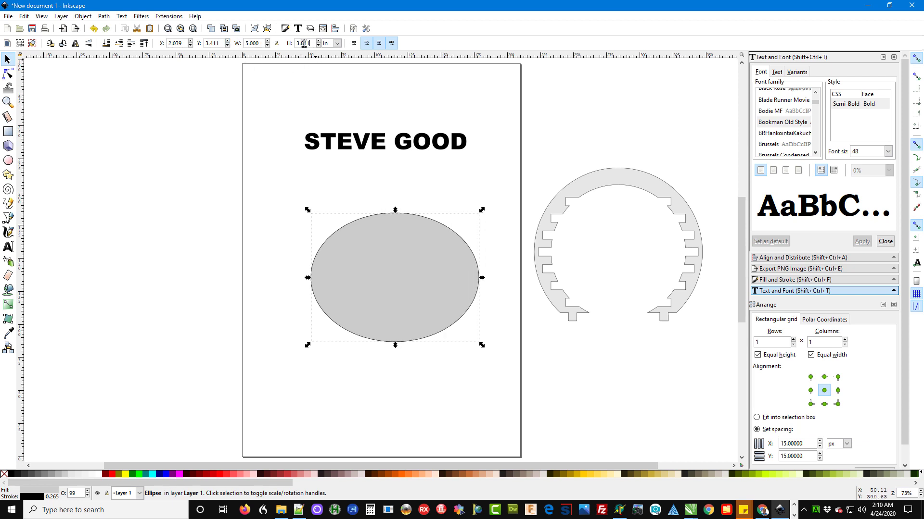
pyautogui.write('5')
pyautogui.press('Return')
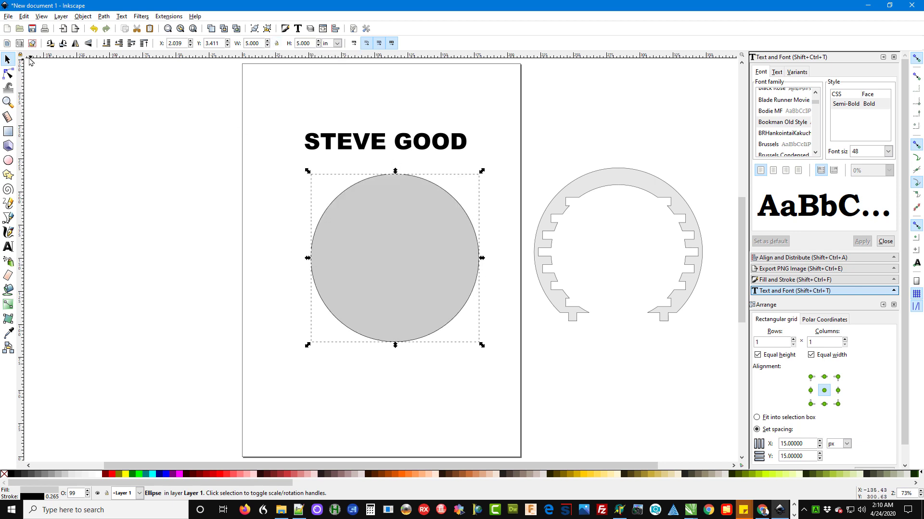
# Step: Compare the circle with the dome ring, place it at about X 1.54, Y 3.14 in, and centre the name above it
pyautogui.moveTo(367, 241); pyautogui.dragTo(587, 232)
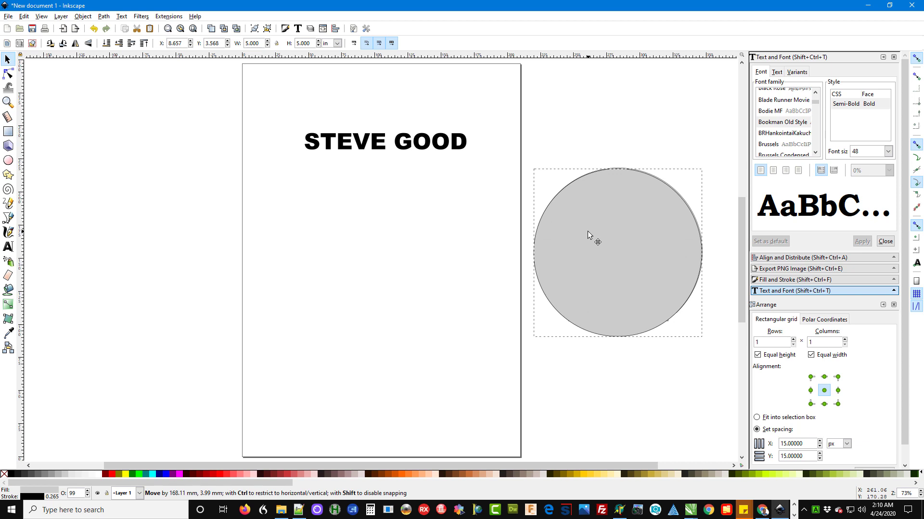
pyautogui.moveTo(587, 231); pyautogui.dragTo(348, 247)
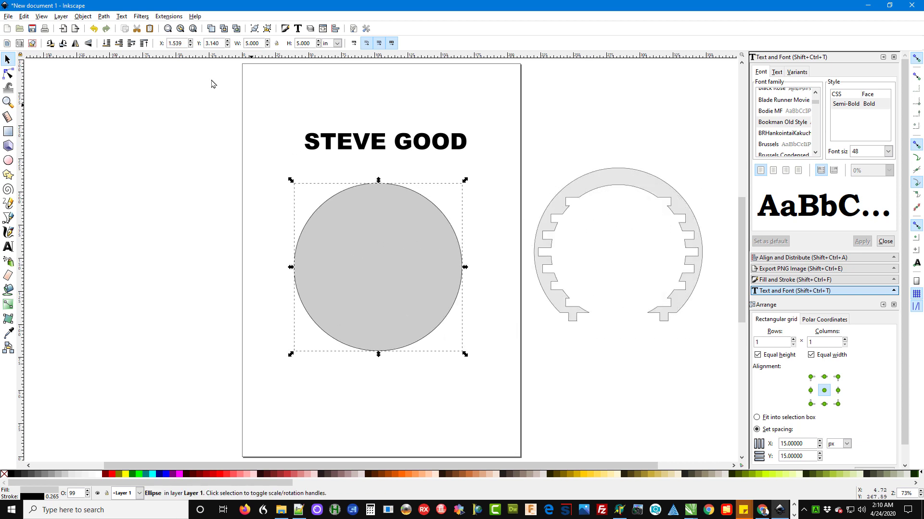
pyautogui.click(255, 96)
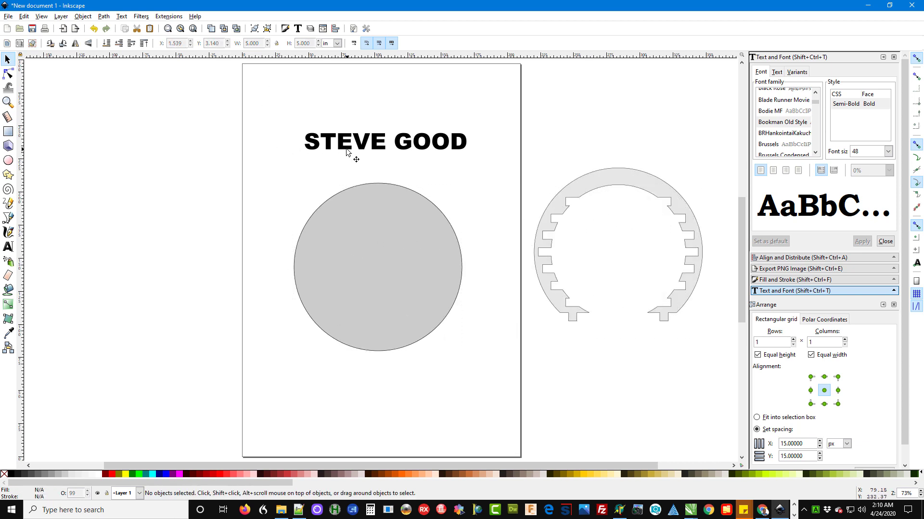
pyautogui.moveTo(347, 157); pyautogui.dragTo(340, 162)
# Step: Select the name and the circle together and put the text on the circle's path
pyautogui.moveTo(241, 89); pyautogui.dragTo(500, 390)
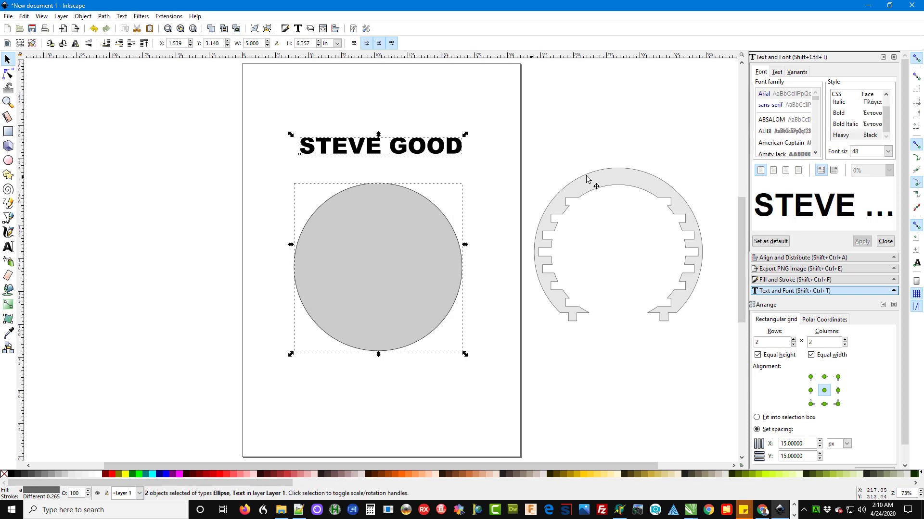
pyautogui.click(266, 132)
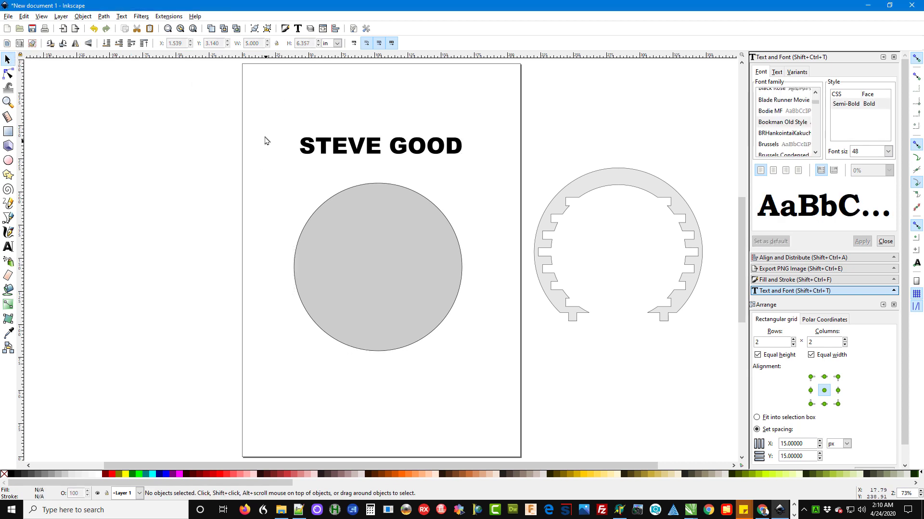
pyautogui.moveTo(267, 110); pyautogui.dragTo(501, 389)
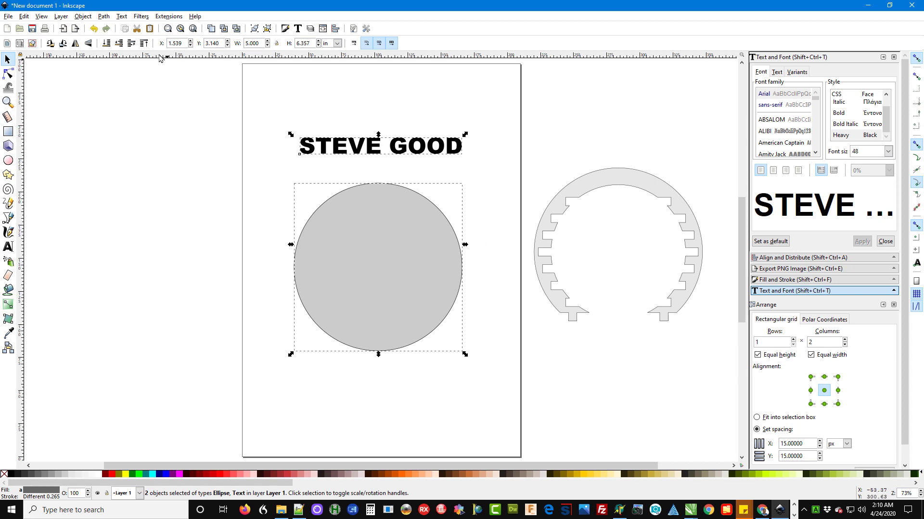
pyautogui.click(121, 17)
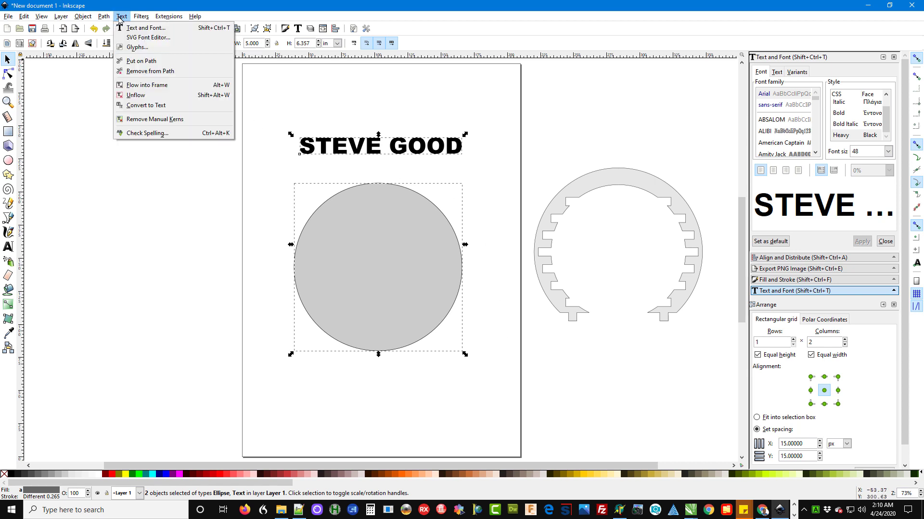
pyautogui.click(141, 62)
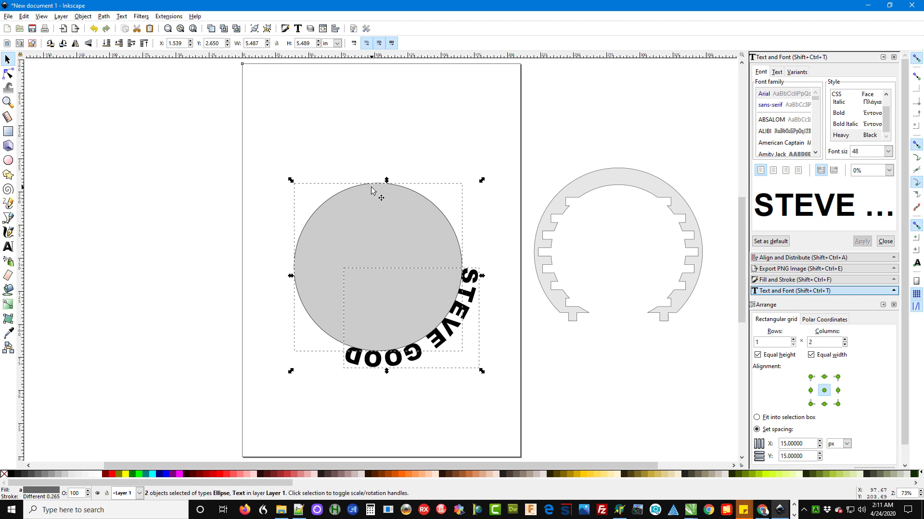
# Step: Try rotating the circle and its curved name together until the name arches over the top, and undo back to the straight text
pyautogui.click(459, 187)
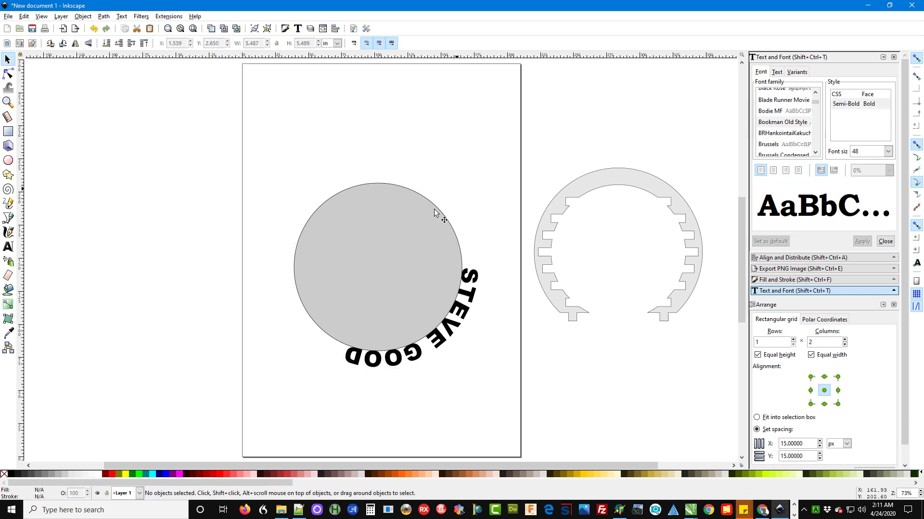
pyautogui.moveTo(287, 166); pyautogui.dragTo(498, 387)
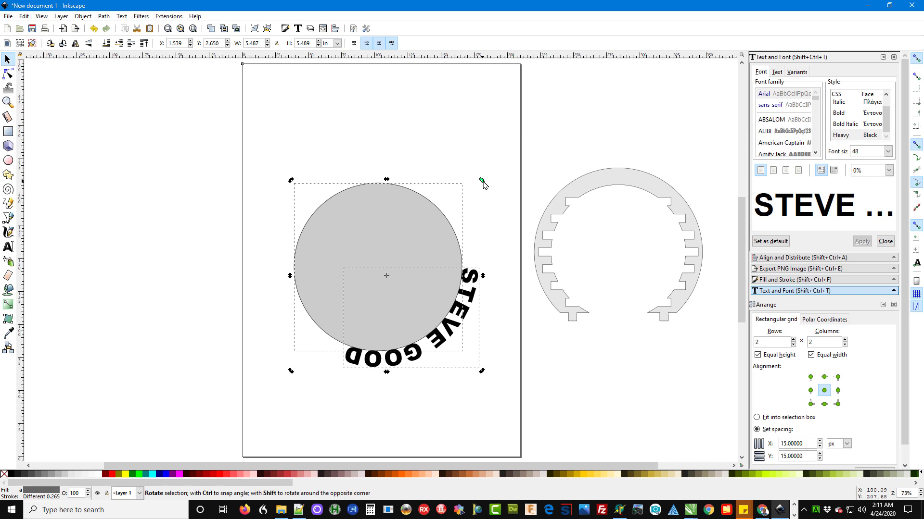
pyautogui.moveTo(483, 183); pyautogui.dragTo(342, 288)
pyautogui.press('Escape')
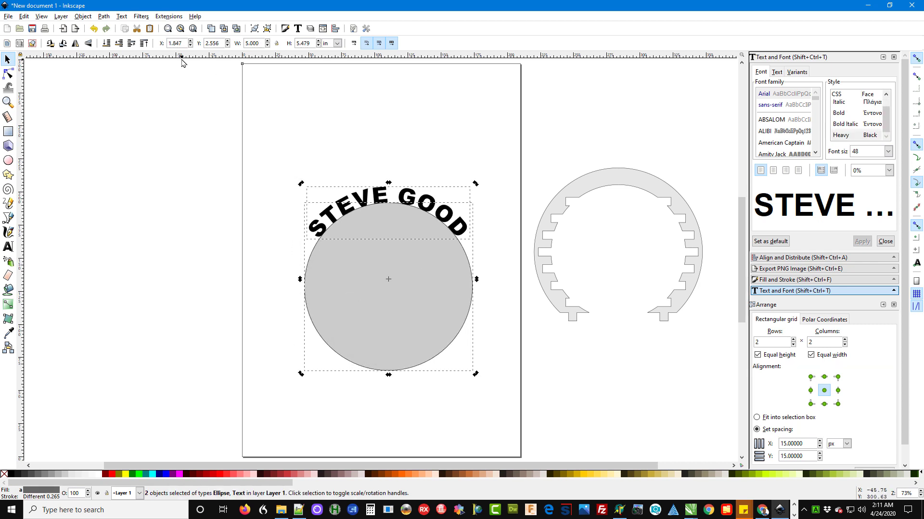
pyautogui.click(94, 30)
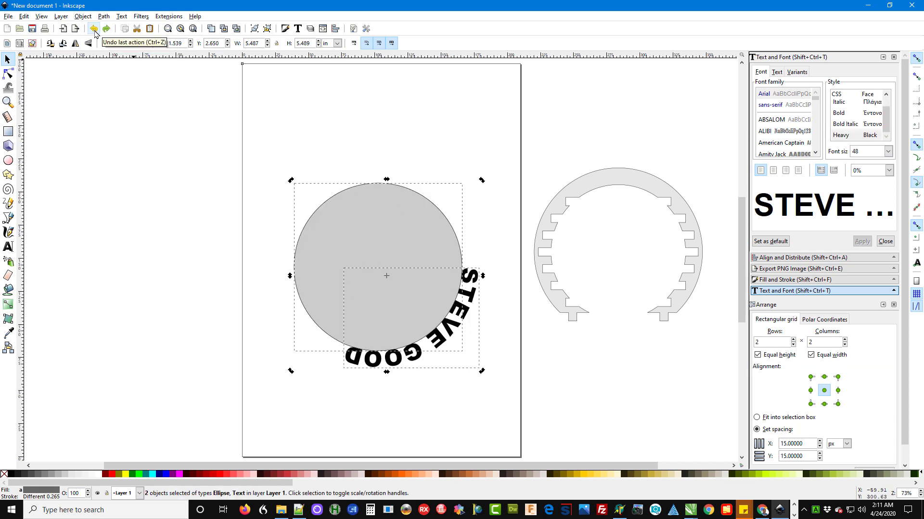
pyautogui.click(95, 32)
# Step: Put the straight name text back on the 5 in circle's path
pyautogui.moveTo(263, 82); pyautogui.dragTo(500, 404)
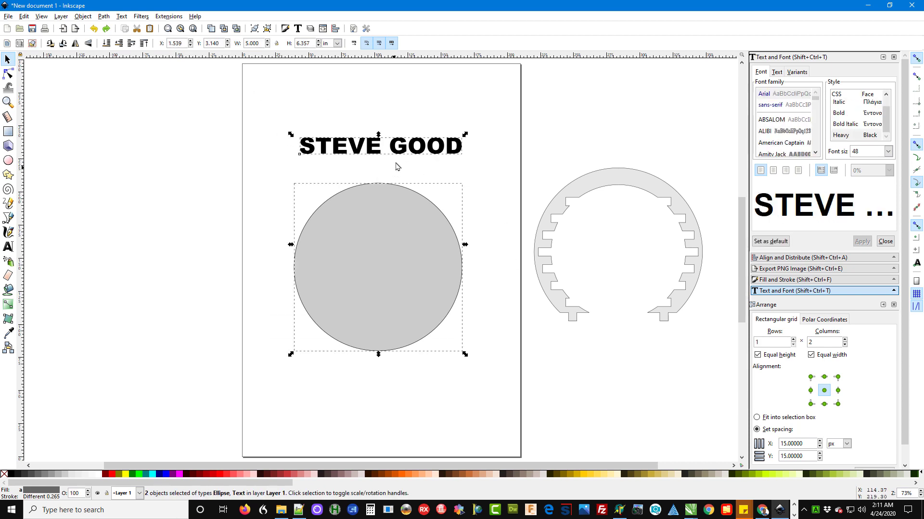
pyautogui.click(122, 18)
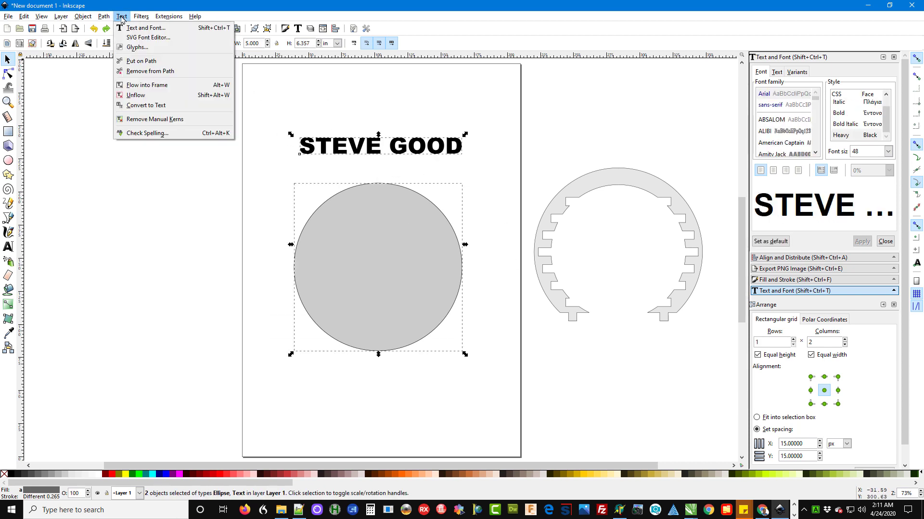
pyautogui.click(130, 62)
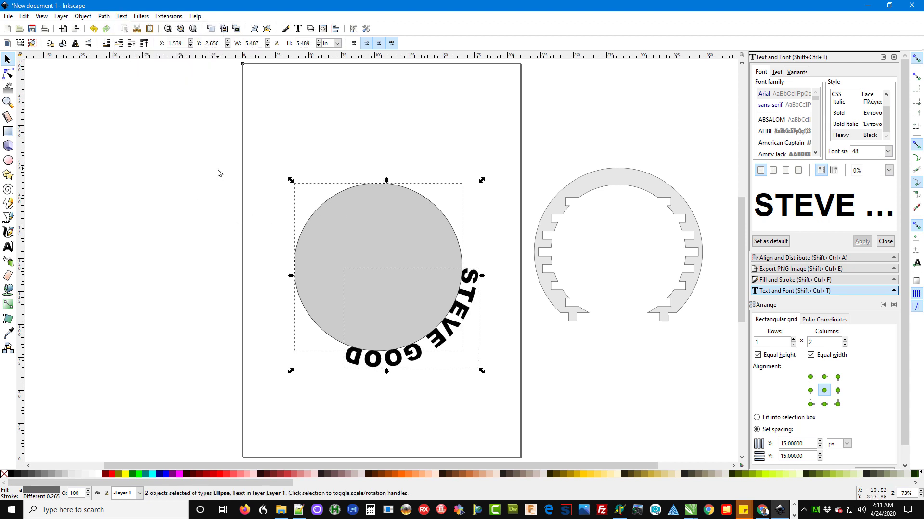
# Step: Rotate only the 5 in circle until the name on its path arches centred over the top
pyautogui.click(367, 115)
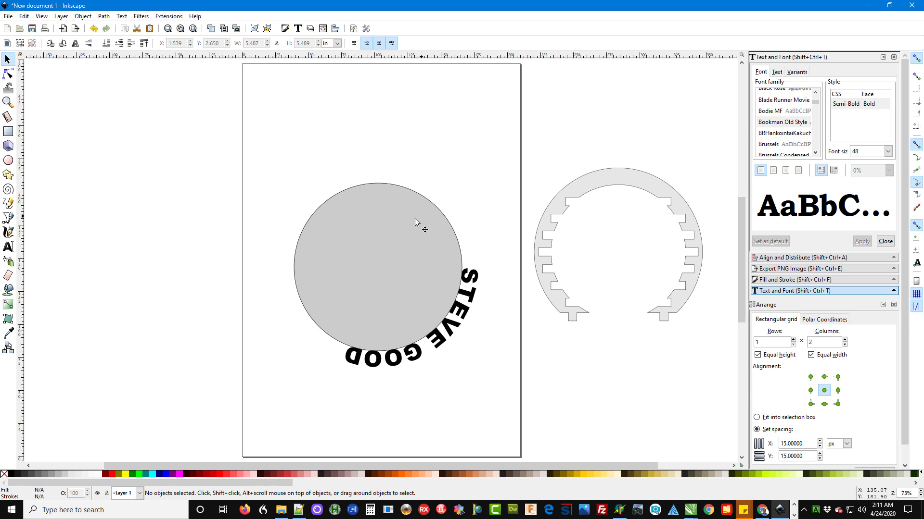
pyautogui.click(361, 194)
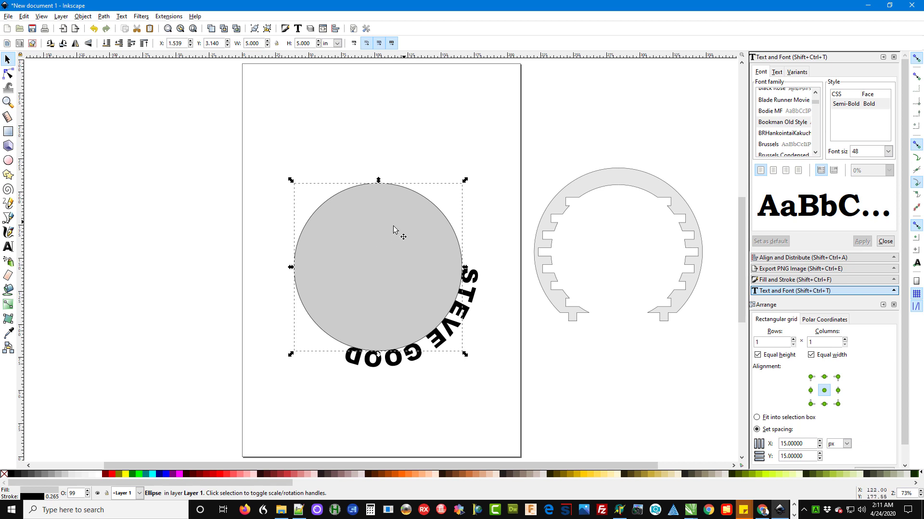
pyautogui.click(416, 193)
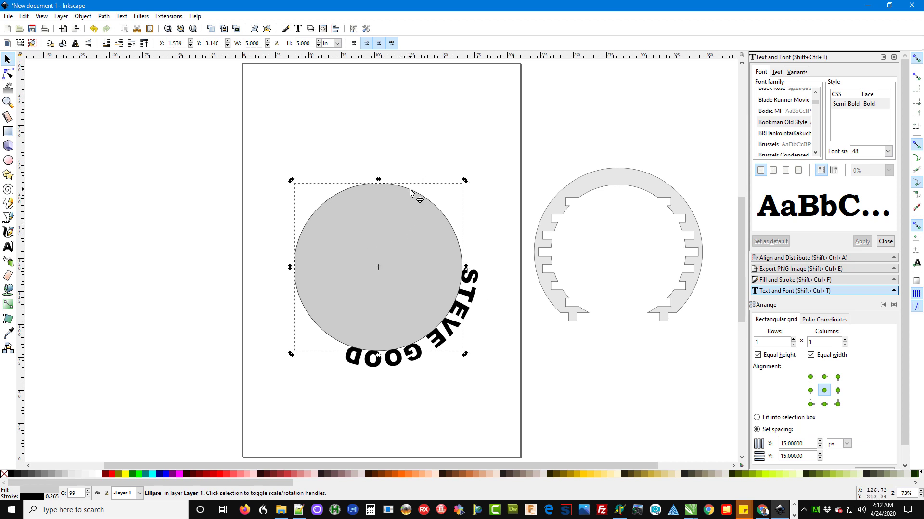
pyautogui.moveTo(465, 181); pyautogui.dragTo(174, 308)
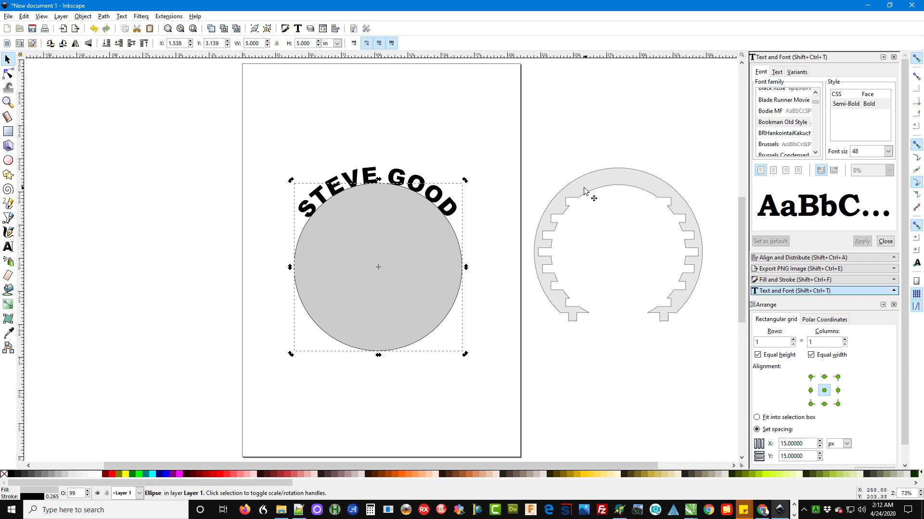
pyautogui.click(336, 111)
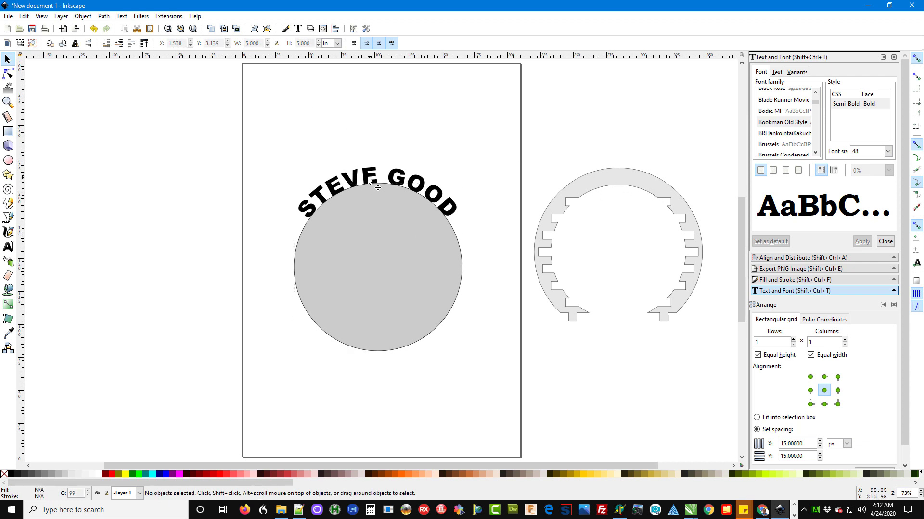
# Step: Try moving the curved name and the circle separately, and undo the moves
pyautogui.moveTo(368, 186); pyautogui.dragTo(323, 122)
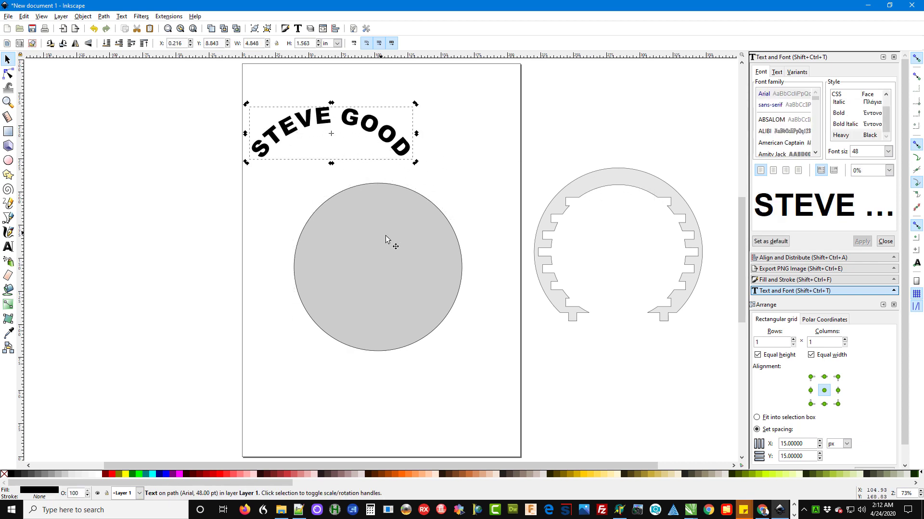
pyautogui.moveTo(383, 240); pyautogui.dragTo(284, 278)
pyautogui.moveTo(392, 281); pyautogui.dragTo(397, 235)
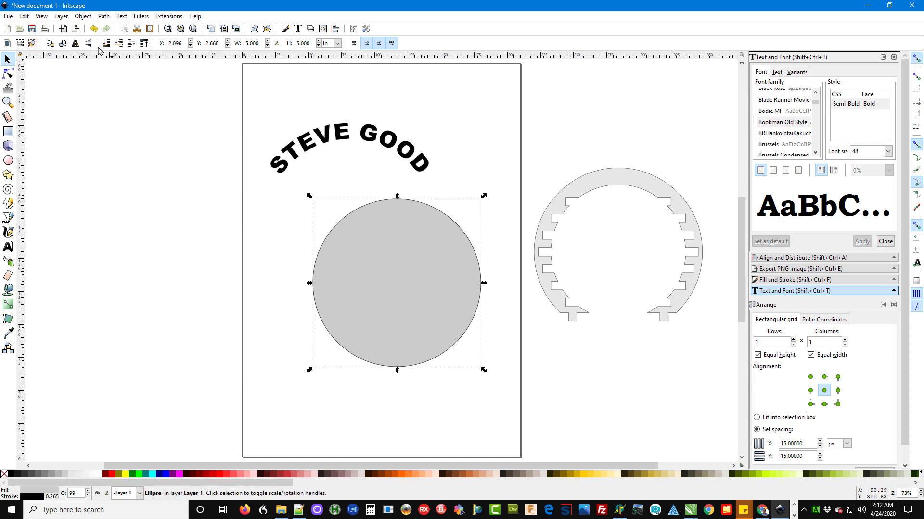
pyautogui.click(94, 29)
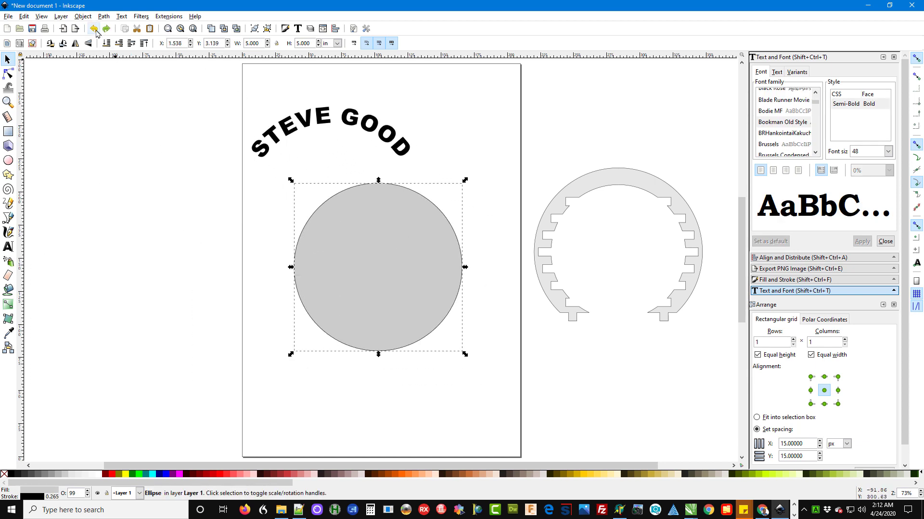
pyautogui.press('Escape')
pyautogui.moveTo(271, 114); pyautogui.dragTo(491, 404)
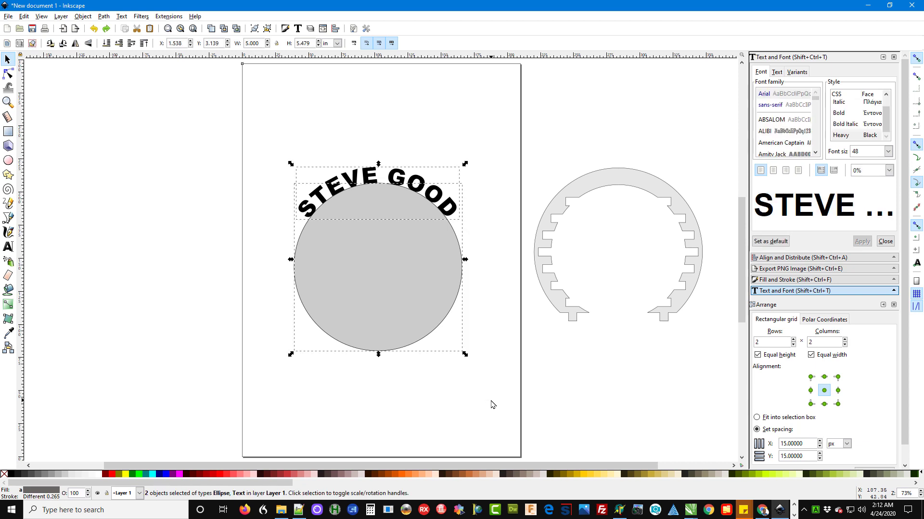
pyautogui.press('Escape')
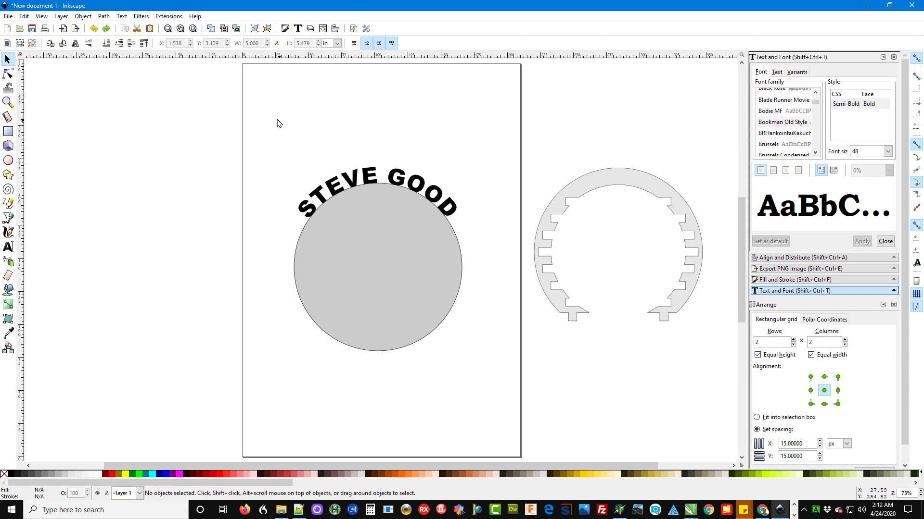
# Step: Select only the curved name and convert it to a path
pyautogui.moveTo(278, 119); pyautogui.dragTo(499, 261)
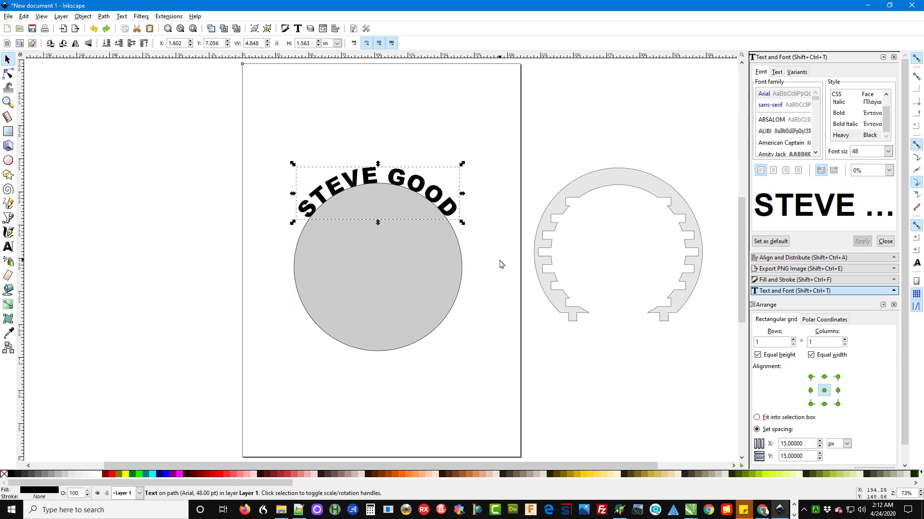
pyautogui.click(103, 19)
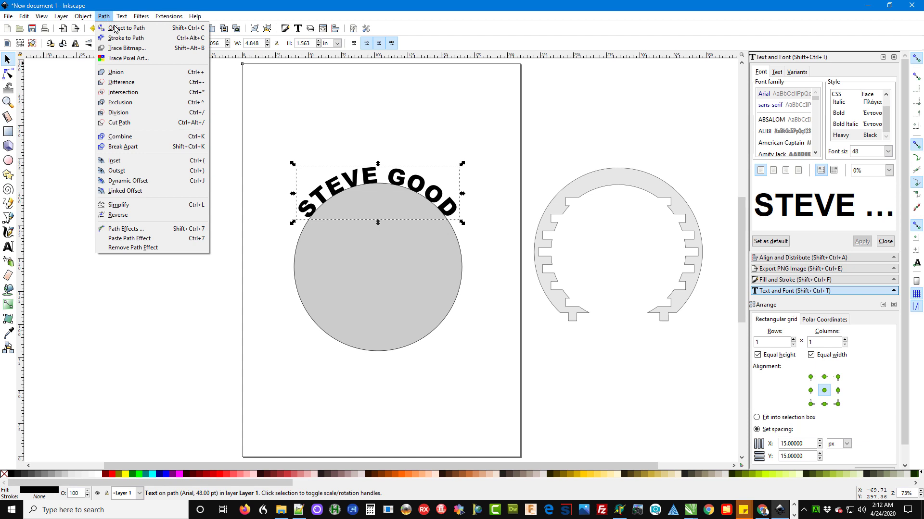
pyautogui.click(121, 29)
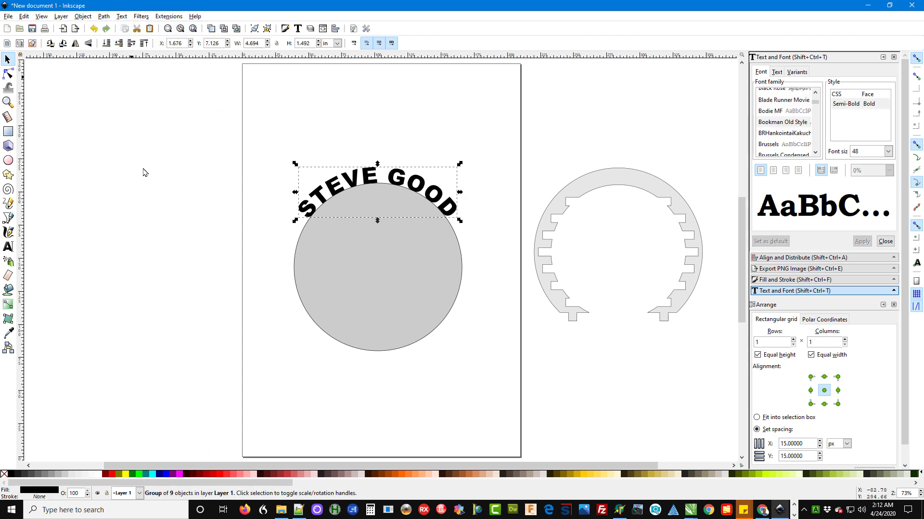
pyautogui.click(202, 219)
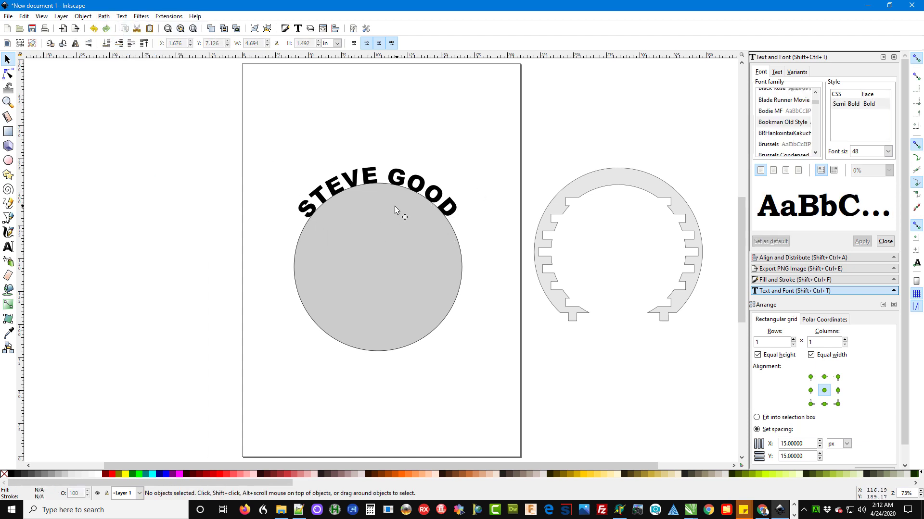
# Step: Move the circle off the page and place the converted name at about X 1.91, Y 7.10 in
pyautogui.moveTo(403, 193); pyautogui.dragTo(388, 132)
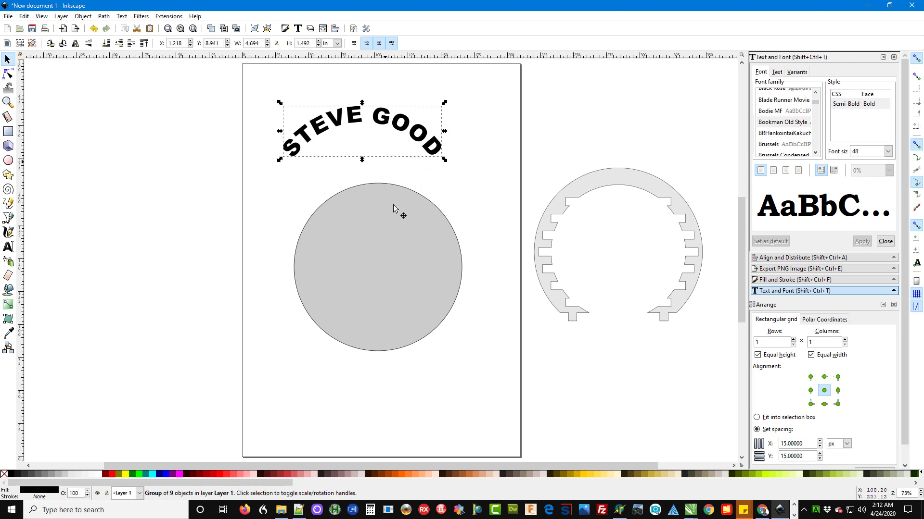
pyautogui.moveTo(428, 259); pyautogui.dragTo(145, 322)
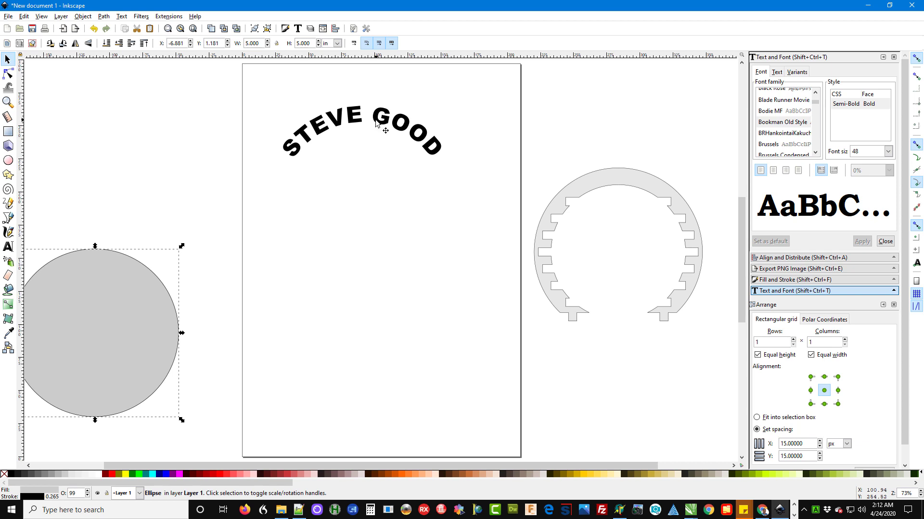
pyautogui.moveTo(383, 130); pyautogui.dragTo(400, 188)
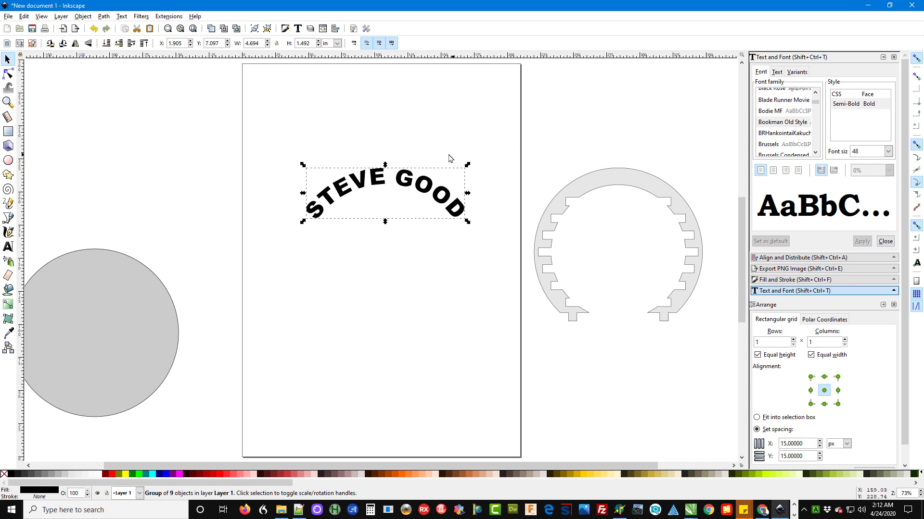
# Step: Try applying Object to Path once more to the already converted name
pyautogui.click(348, 105)
pyautogui.click(374, 187)
pyautogui.click(102, 17)
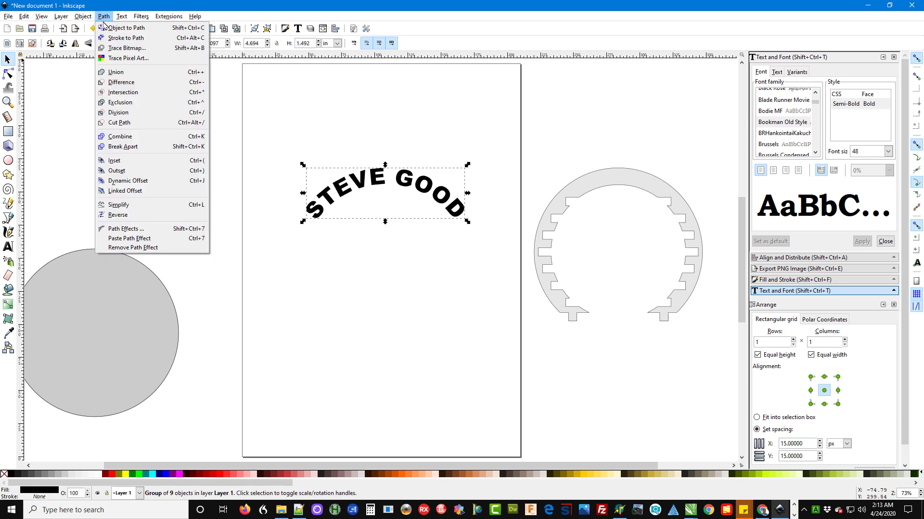
pyautogui.click(130, 29)
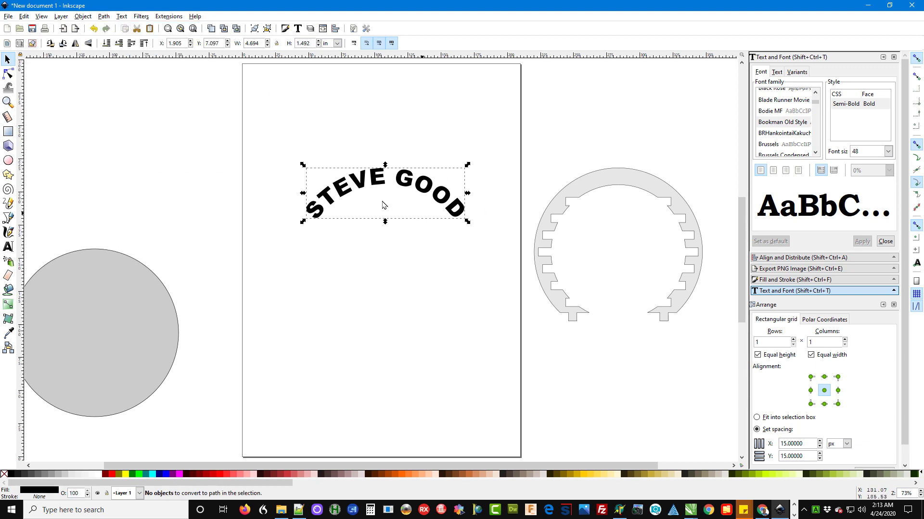
pyautogui.click(83, 16)
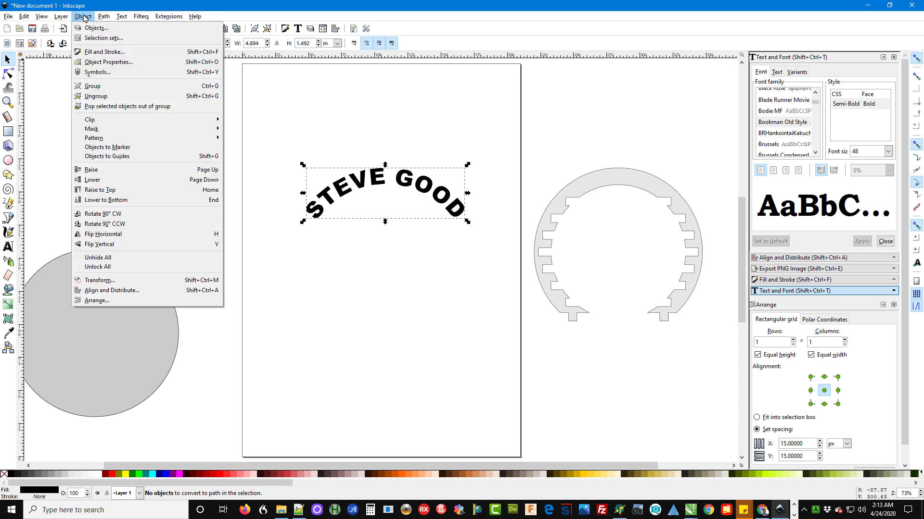
pyautogui.click(339, 123)
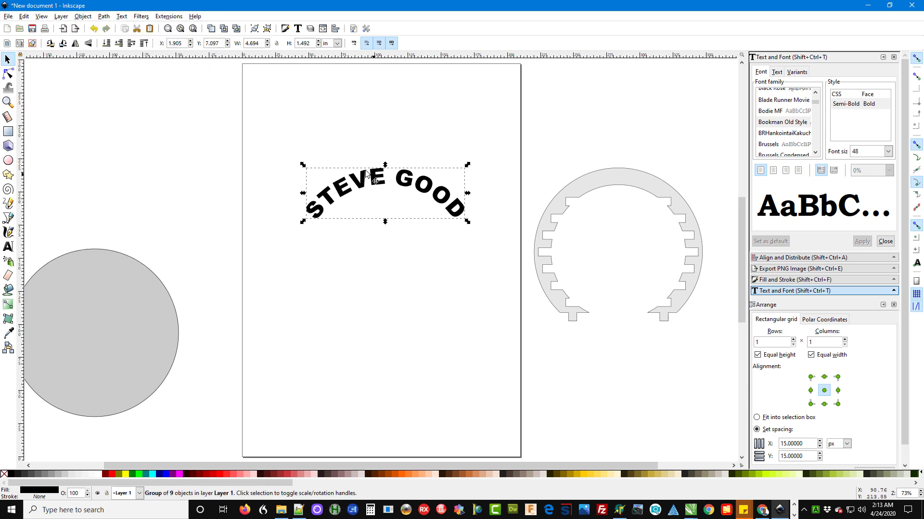
# Step: Move the dome ring onto the page under the arched name, at about X 1.74, Y 3.56 in
pyautogui.moveTo(611, 186); pyautogui.dragTo(377, 202)
pyautogui.click(341, 166)
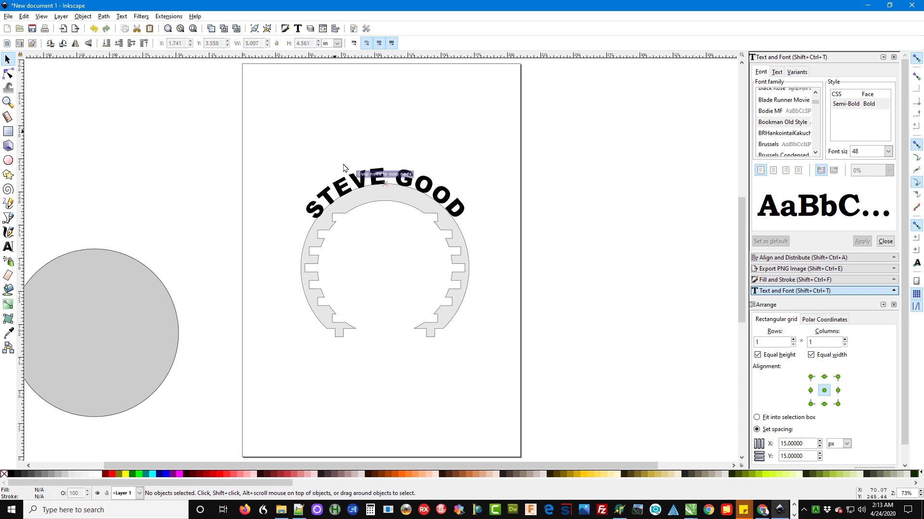
pyautogui.scroll(2, 348, 178)
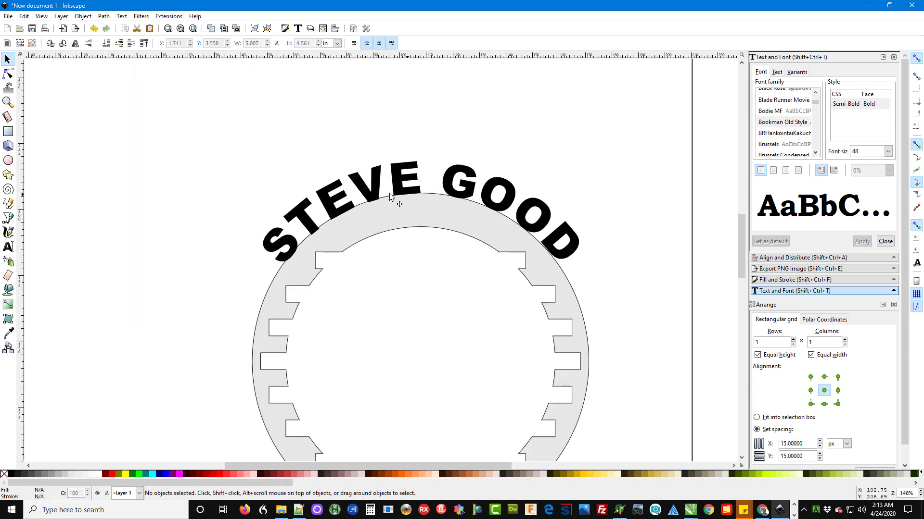
# Step: Undo the ring, circle and name moves, the path conversion and the circle's rotation
pyautogui.click(94, 30)
pyautogui.click(94, 30)
pyautogui.click(94, 32)
pyautogui.click(93, 32)
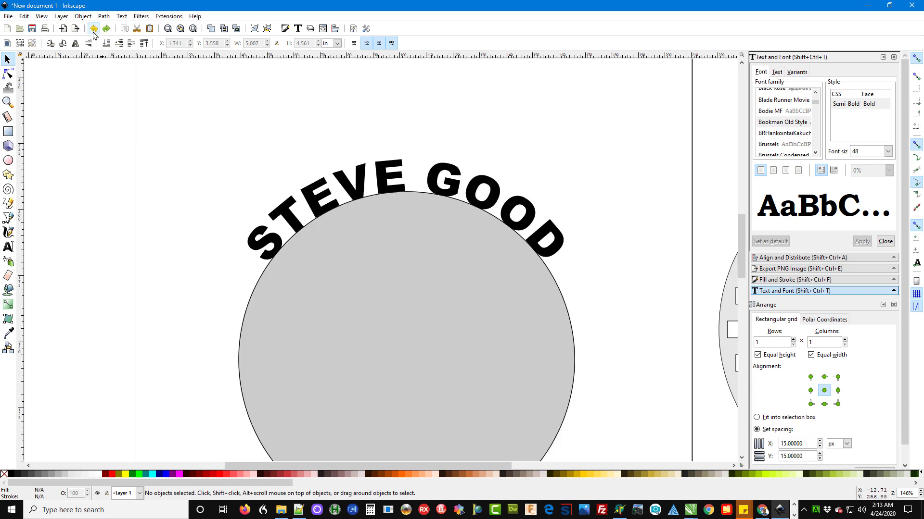
pyautogui.click(93, 32)
pyautogui.scroll(-2, 351, 113)
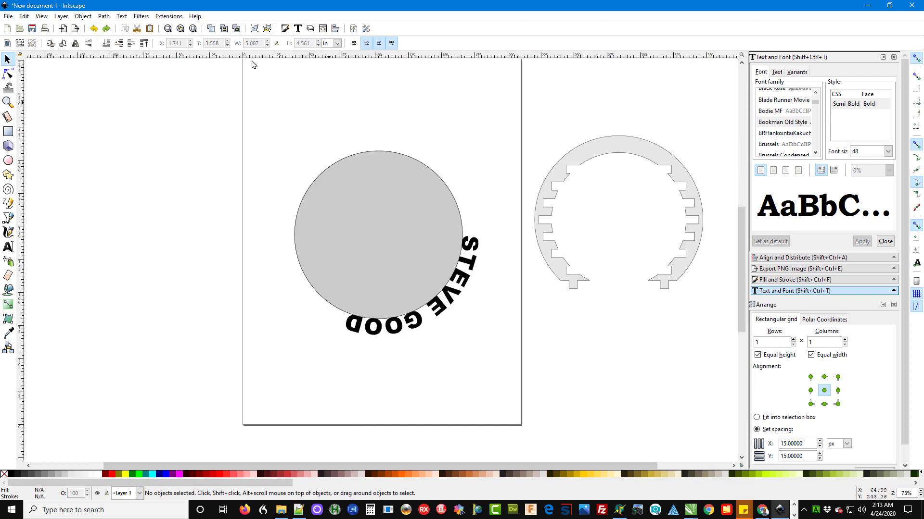
pyautogui.click(192, 29)
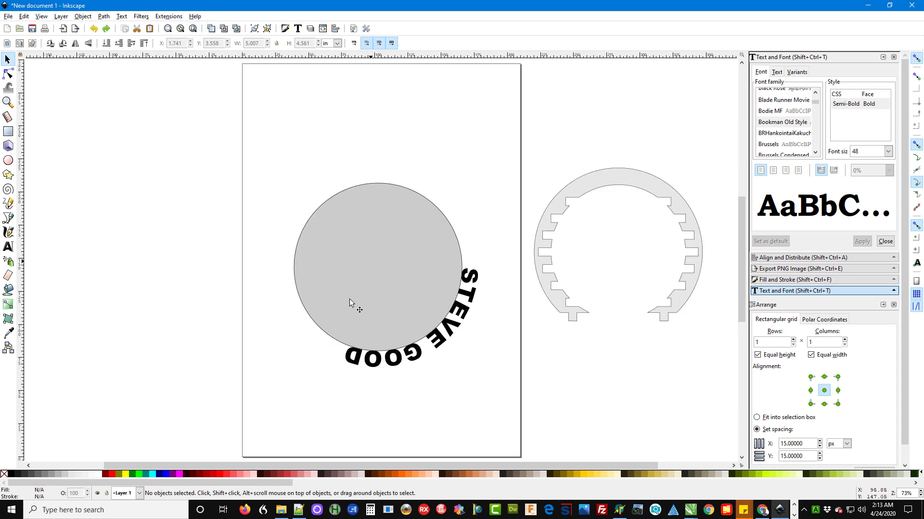
# Step: Rotate the circle by itself so that the name on its path arches evenly over the top
pyautogui.click(390, 193)
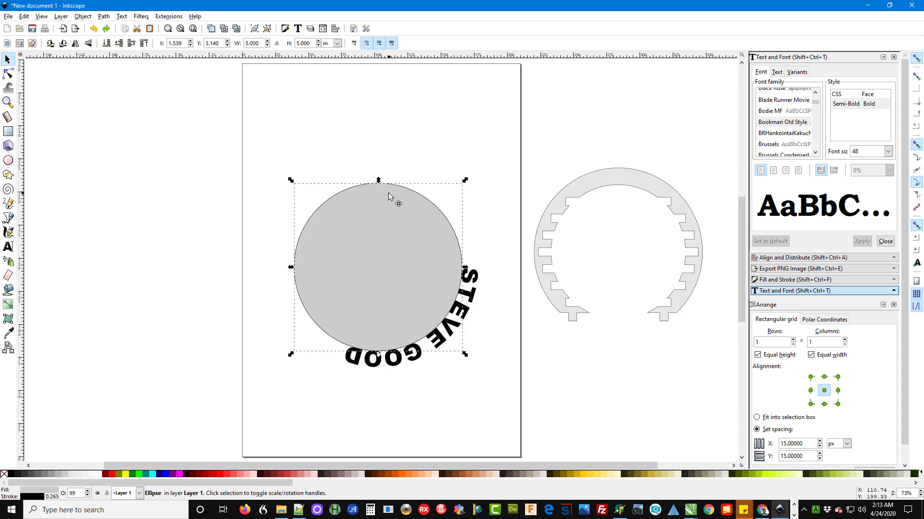
pyautogui.click(406, 206)
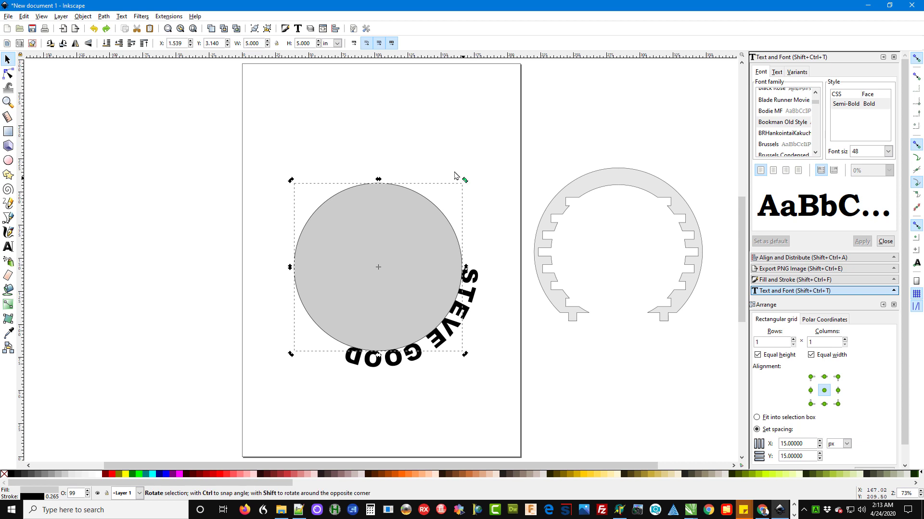
pyautogui.moveTo(463, 181); pyautogui.dragTo(179, 306)
pyautogui.click(280, 165)
pyautogui.moveTo(266, 123); pyautogui.dragTo(485, 397)
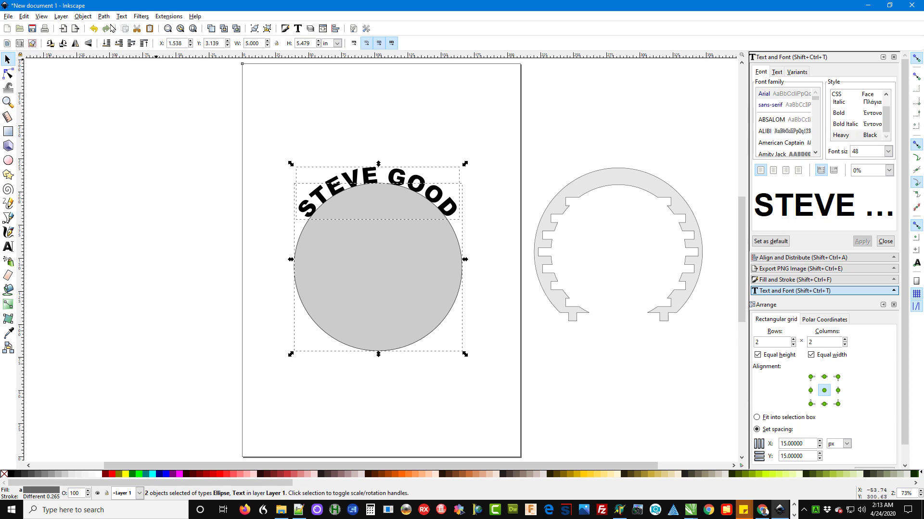
pyautogui.click(253, 128)
# Step: Convert the arched name alone to a path and move the circle off the page
pyautogui.moveTo(248, 116); pyautogui.dragTo(500, 266)
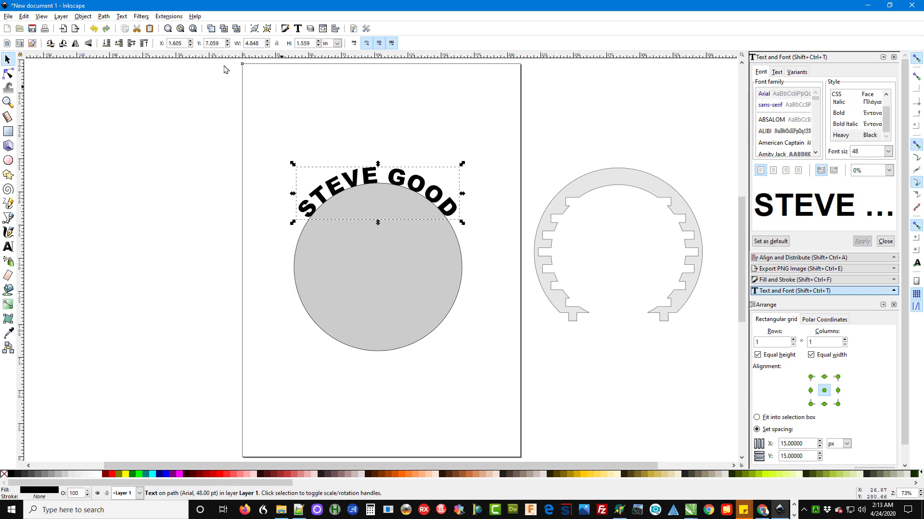
pyautogui.click(102, 16)
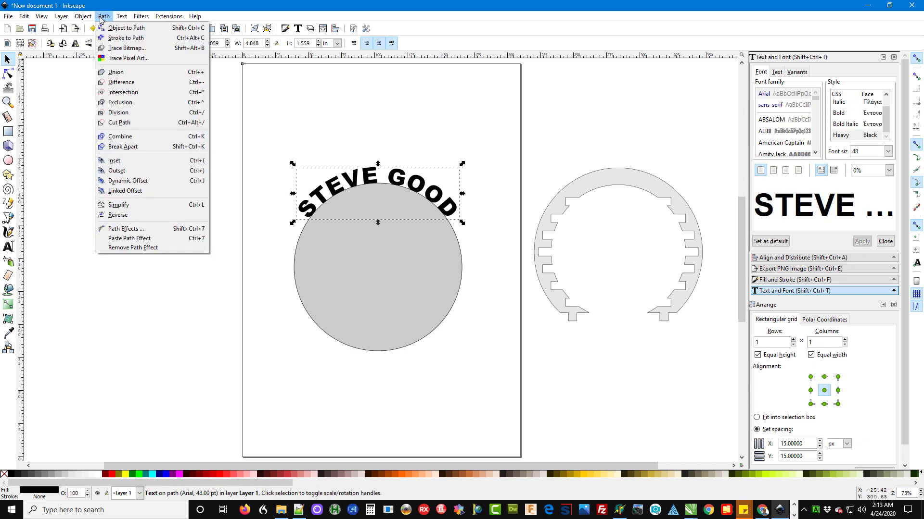
pyautogui.click(123, 28)
pyautogui.click(169, 165)
pyautogui.moveTo(377, 248); pyautogui.dragTo(110, 322)
# Step: Try running Object to Path again on the arched name group
pyautogui.moveTo(273, 89); pyautogui.dragTo(479, 266)
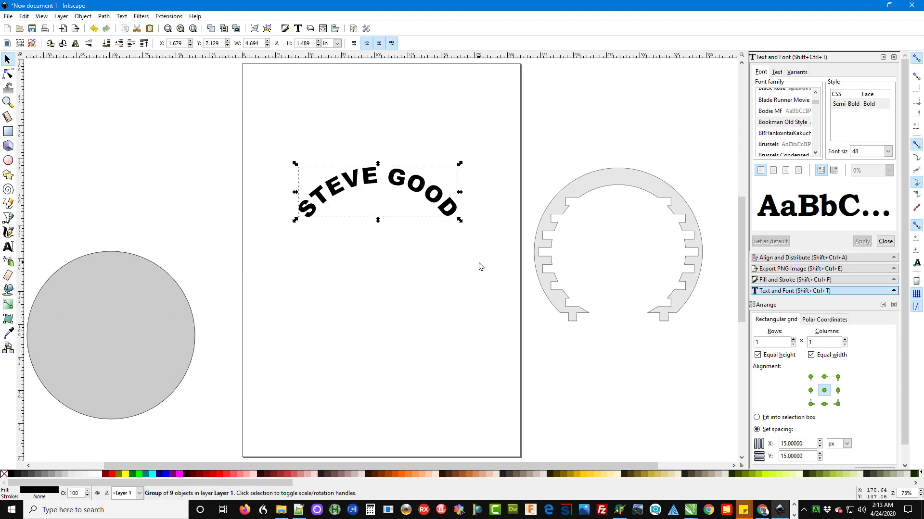
pyautogui.click(104, 17)
pyautogui.click(115, 29)
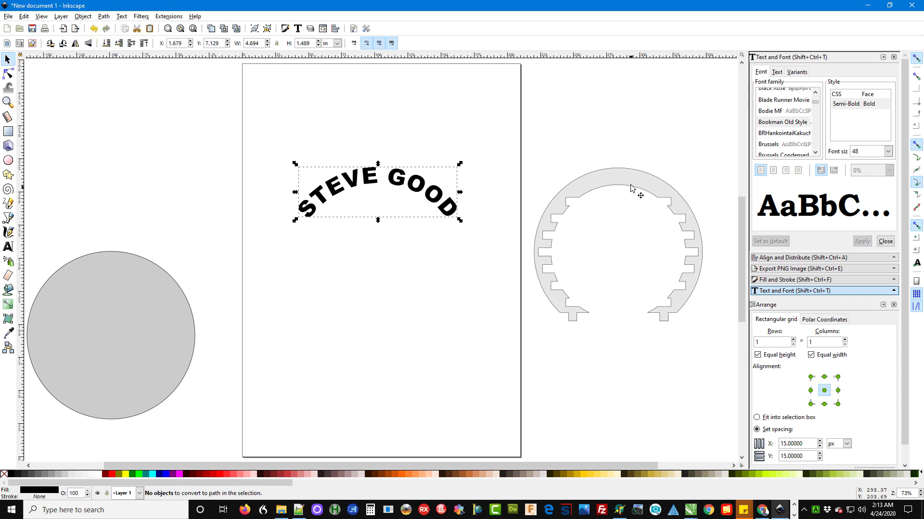
# Step: Place the dome ring under the arched name at about X 1.51, Y 3.69 in so the letters overlap its upper edge
pyautogui.moveTo(634, 179); pyautogui.dragTo(392, 193)
pyautogui.scroll(3, 391, 192)
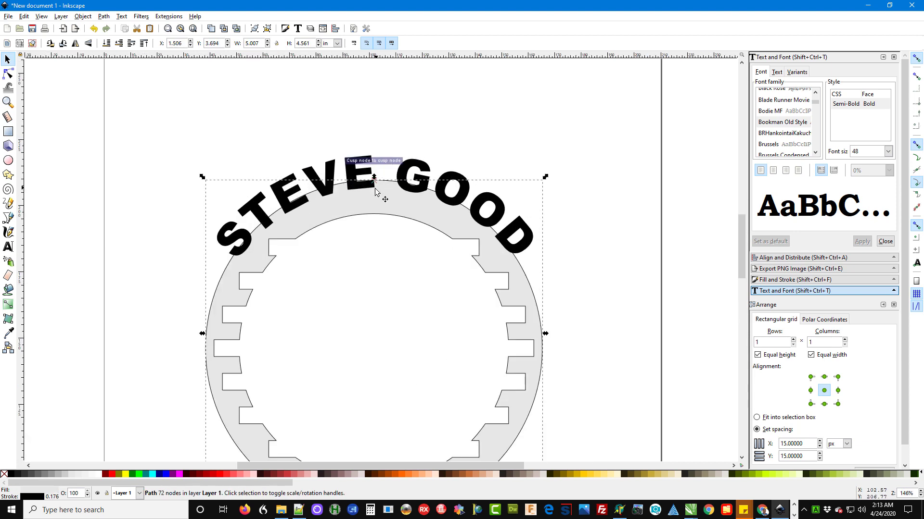
pyautogui.click(431, 142)
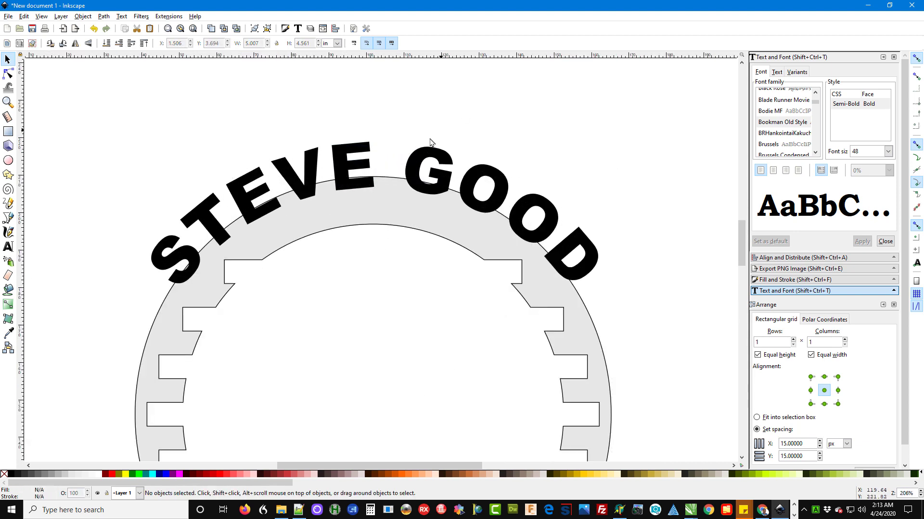
# Step: Nudge the arched name to about X 1.637, Y 7.212 in so the letter bottoms just overlap the ring's upper edge
pyautogui.click(430, 147)
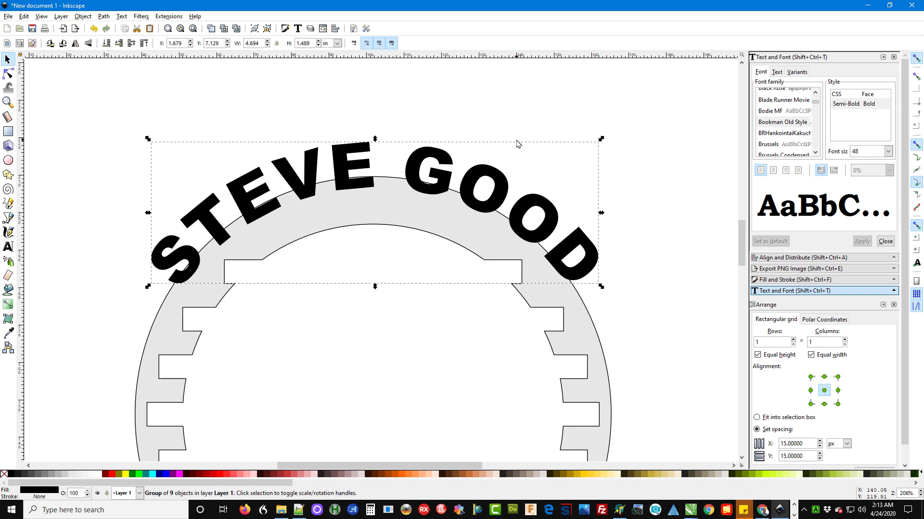
pyautogui.press('Up')
pyautogui.press('Up')
pyautogui.press('Up')
pyautogui.press('Up')
pyautogui.press('Up')
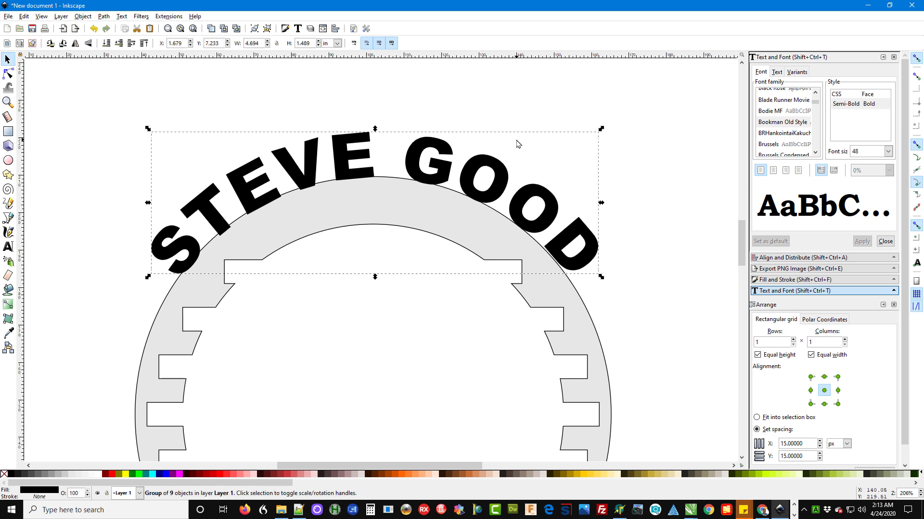
pyautogui.press('Left')
pyautogui.press('Down')
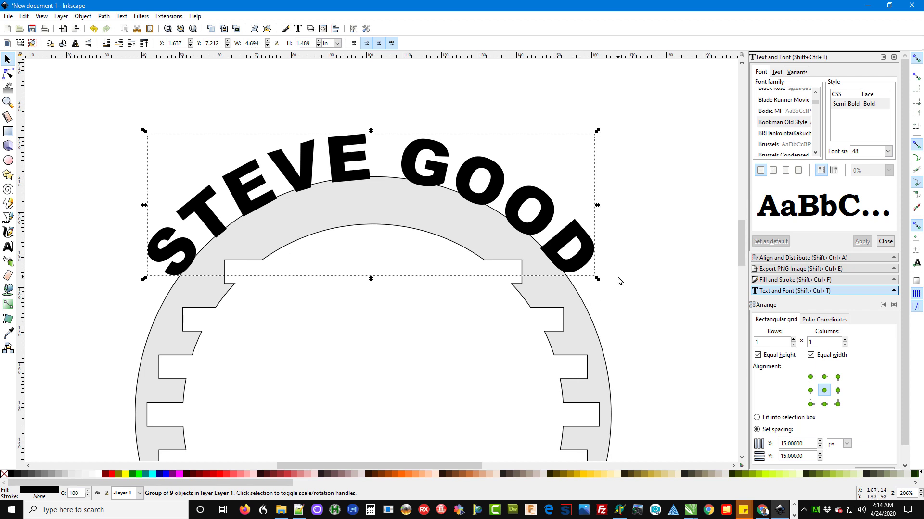
# Step: Ungroup the arched name into its separate letter paths
pyautogui.keyDown('ctrl'); pyautogui.scroll(-2, 620, 279); pyautogui.keyUp('ctrl')
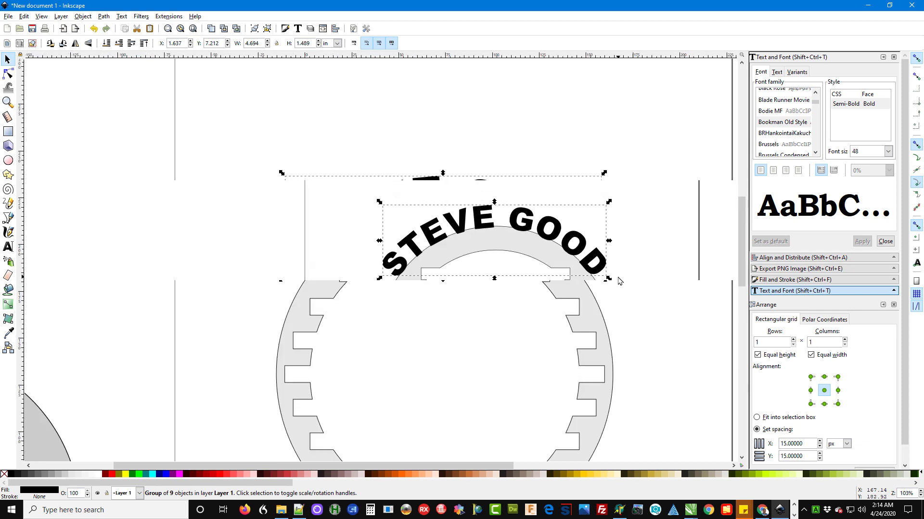
pyautogui.click(193, 29)
pyautogui.click(266, 158)
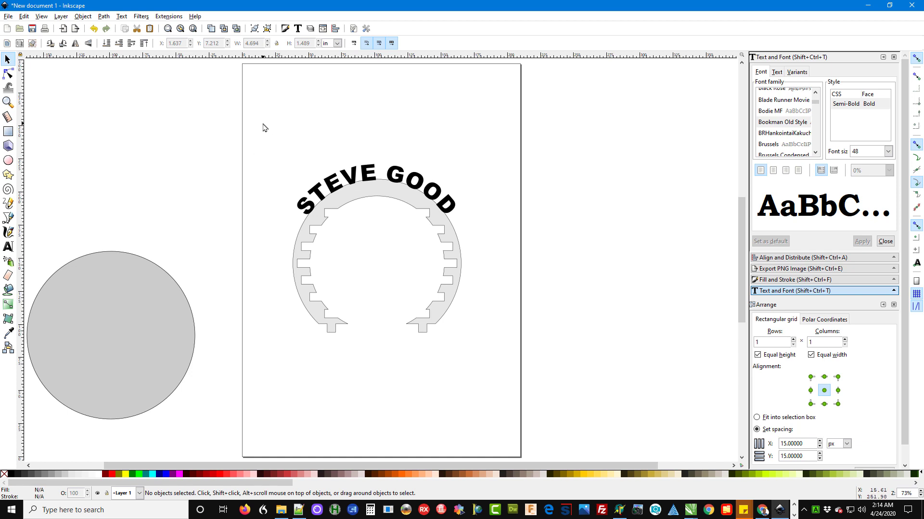
pyautogui.moveTo(259, 113); pyautogui.dragTo(479, 246)
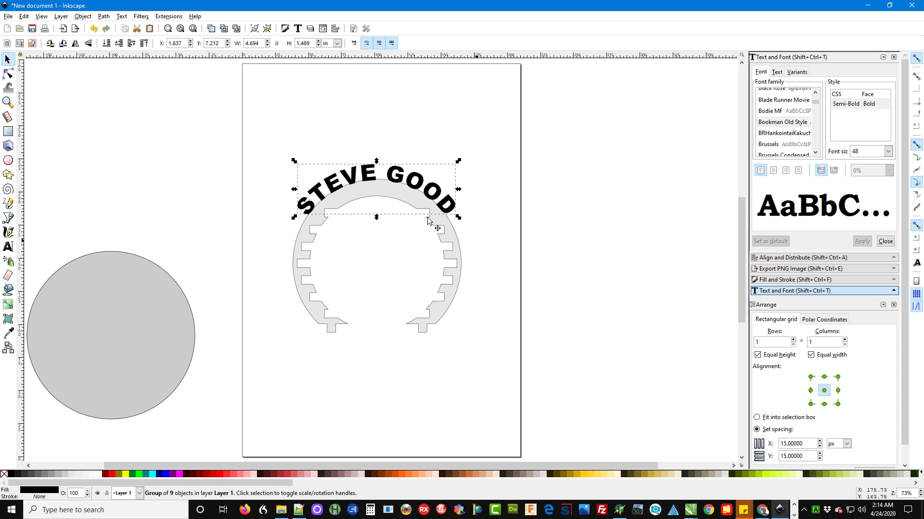
pyautogui.click(82, 16)
pyautogui.click(100, 96)
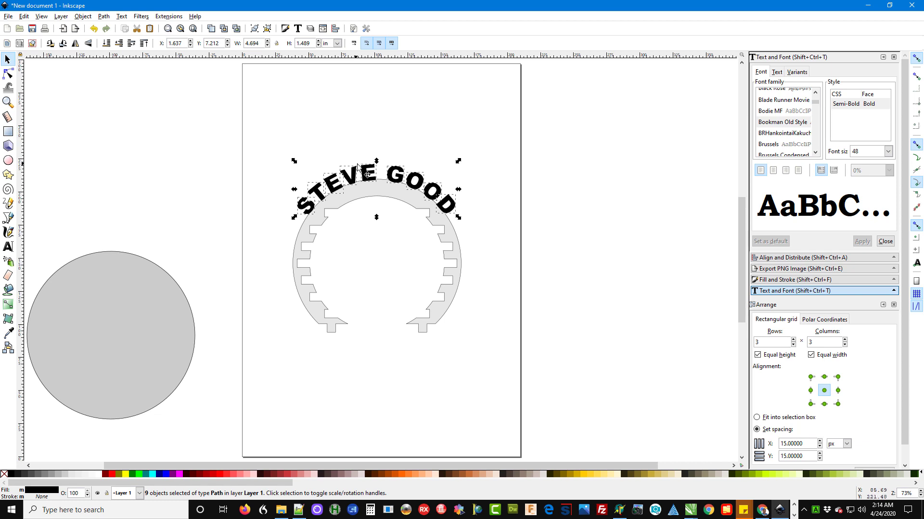
pyautogui.click(432, 124)
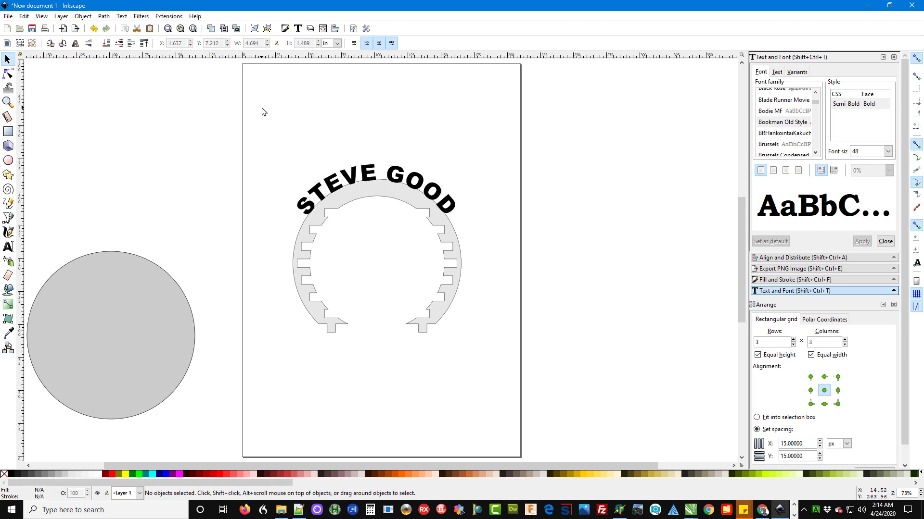
# Step: Merge all the letter paths and the dome ring into one path with Union
pyautogui.moveTo(261, 120); pyautogui.dragTo(500, 379)
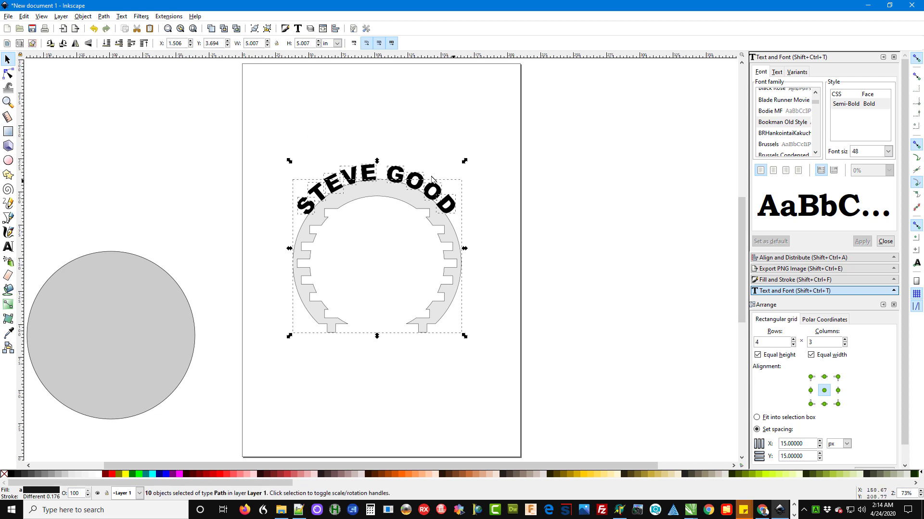
pyautogui.click(104, 17)
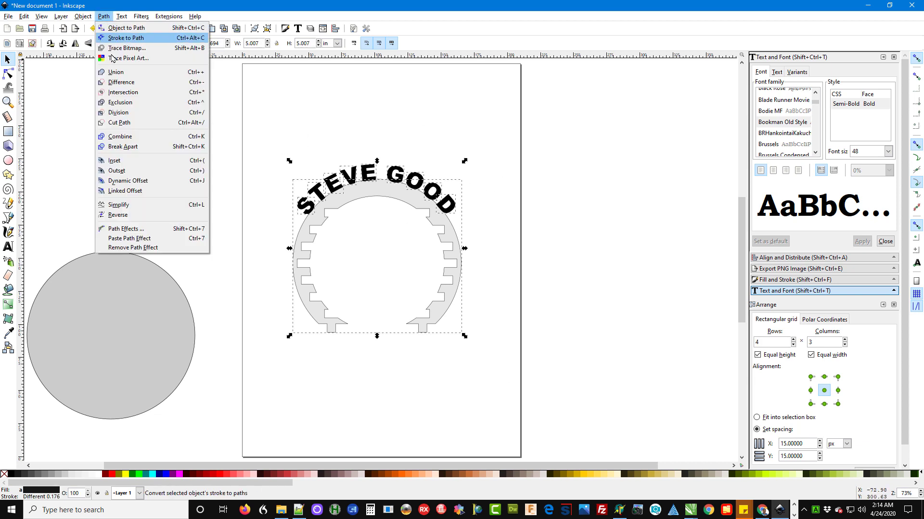
pyautogui.click(117, 73)
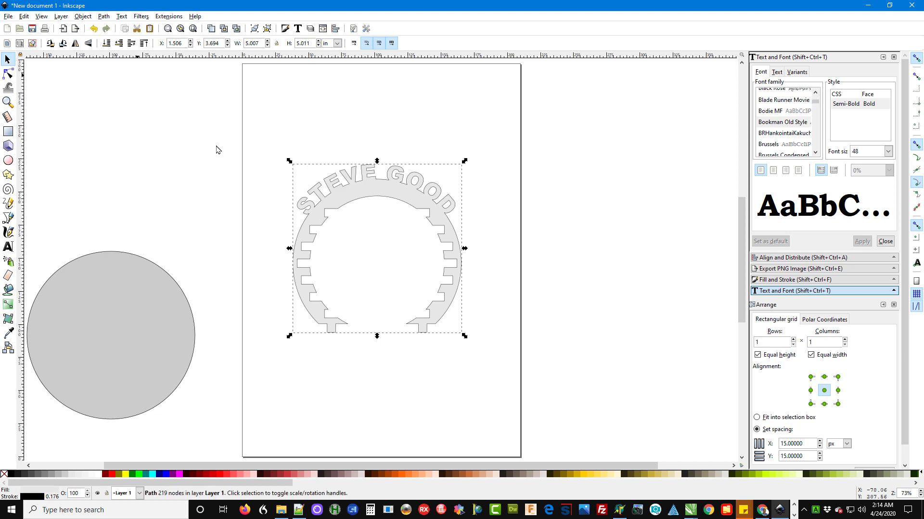
# Step: Shift the merged name and ring horizontally to about X 1.563 in and inspect its joined outline
pyautogui.click(260, 201)
pyautogui.click(371, 188)
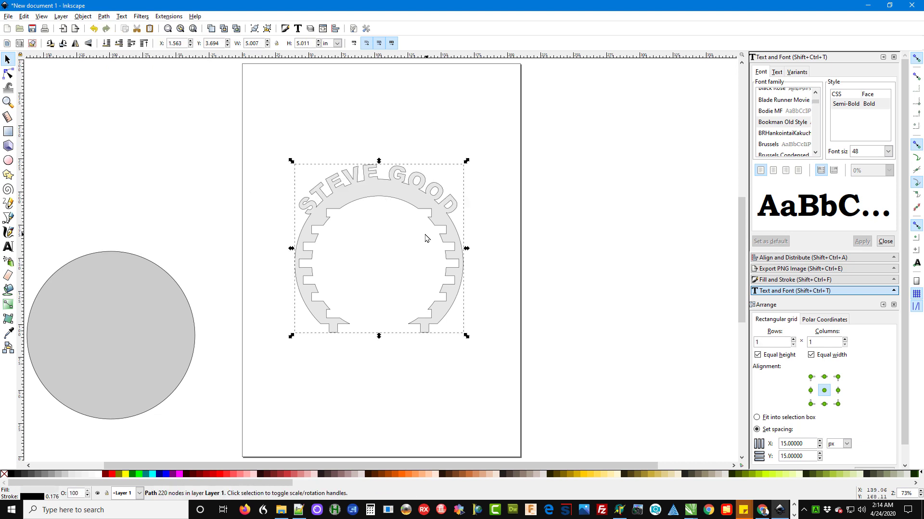
pyautogui.scroll(1, 373, 192)
pyautogui.scroll(1, 374, 193)
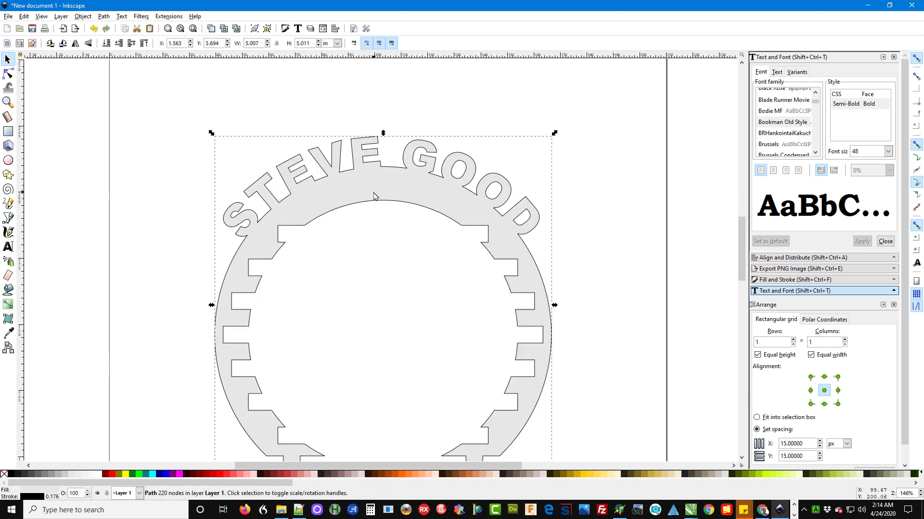
pyautogui.scroll(-1, 377, 197)
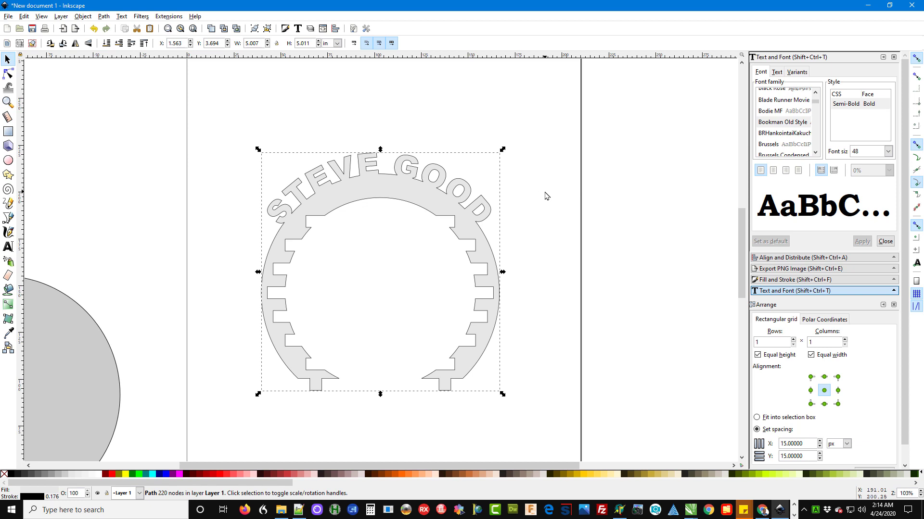
pyautogui.scroll(-1, 546, 195)
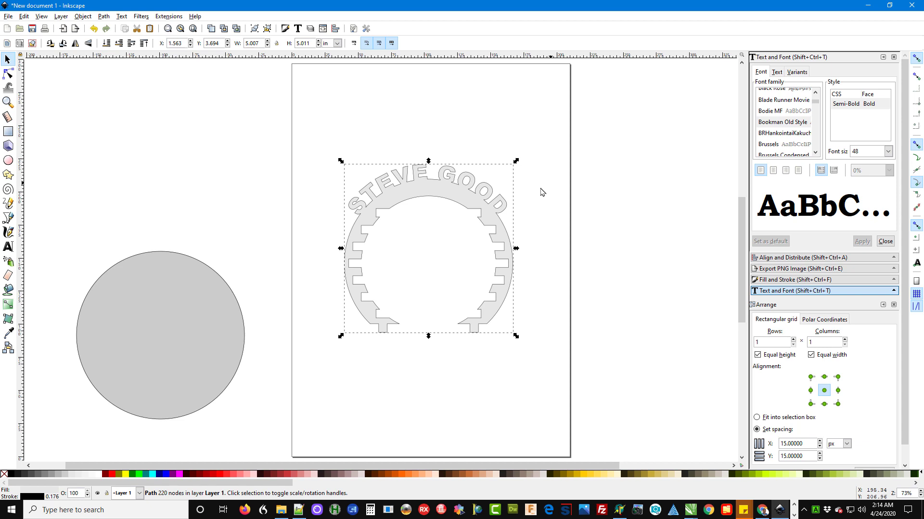